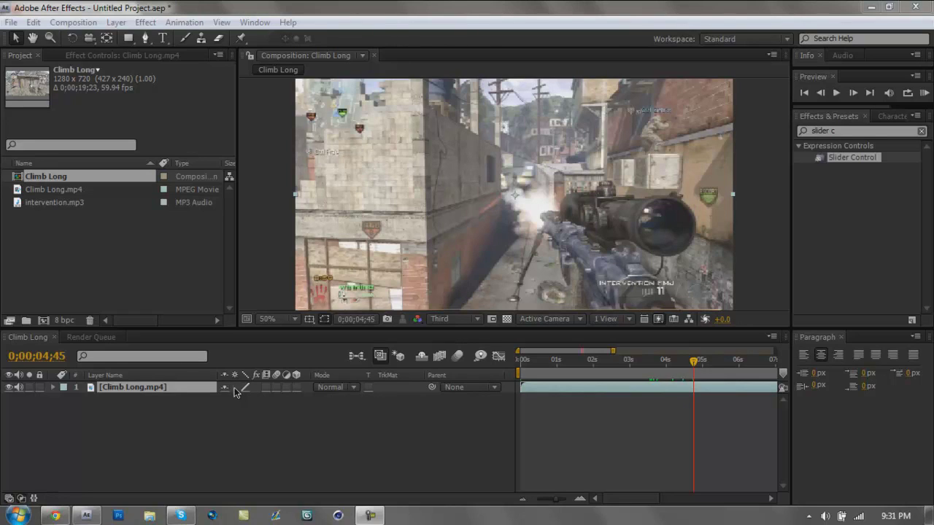
# Select the Climb Long.mp4 gameplay layer in the timeline.
pyautogui.click(121, 294)
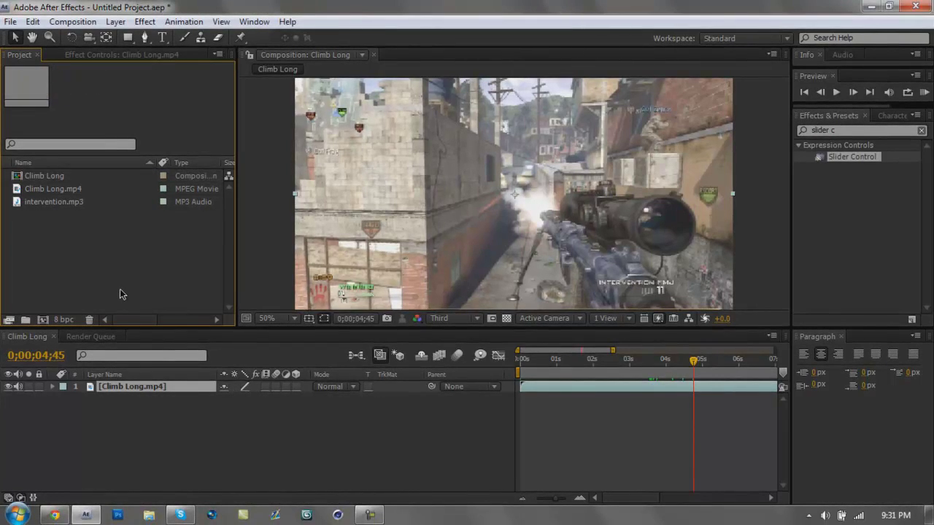
pyautogui.click(121, 386)
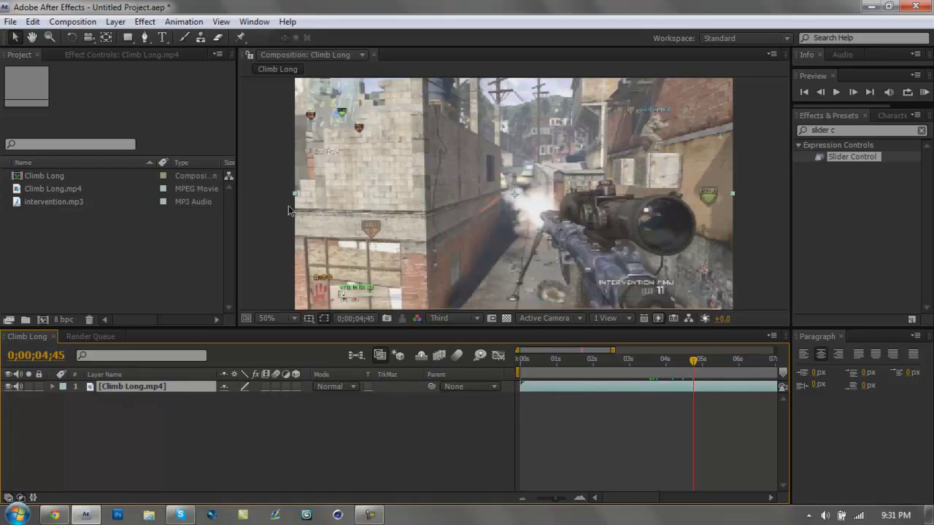
pyautogui.click(157, 414)
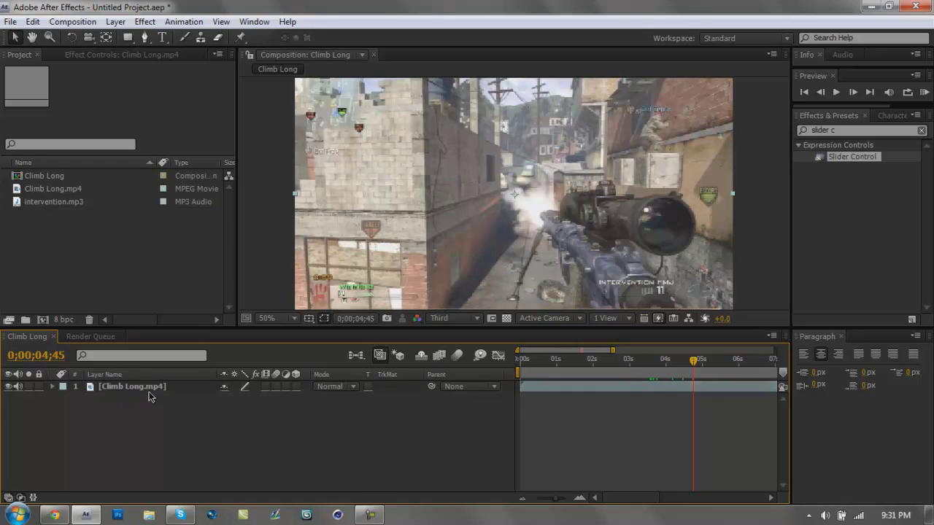
pyautogui.click(148, 388)
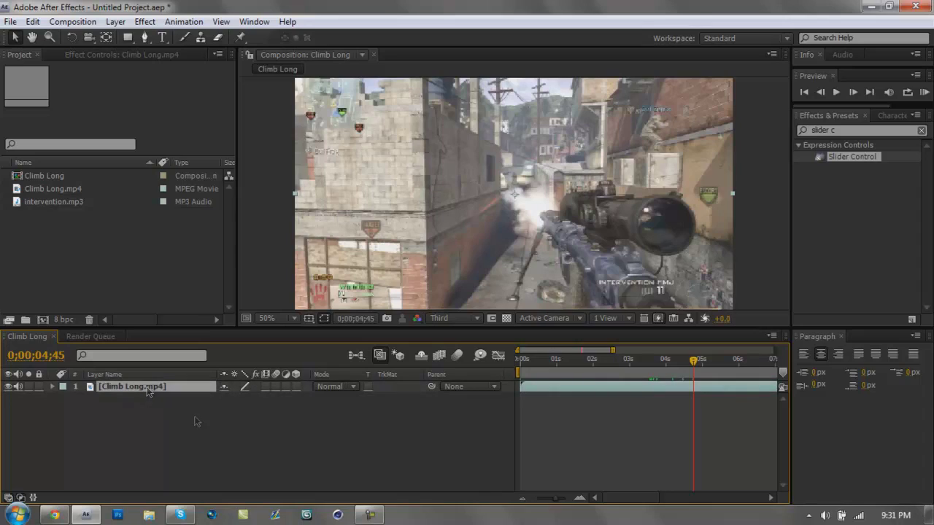
pyautogui.click(194, 447)
pyautogui.click(187, 390)
# Add intervention.mp3 as a layer starting at 0;00;04;45 and show its waveform.
pyautogui.press('l')
pyautogui.press('l')
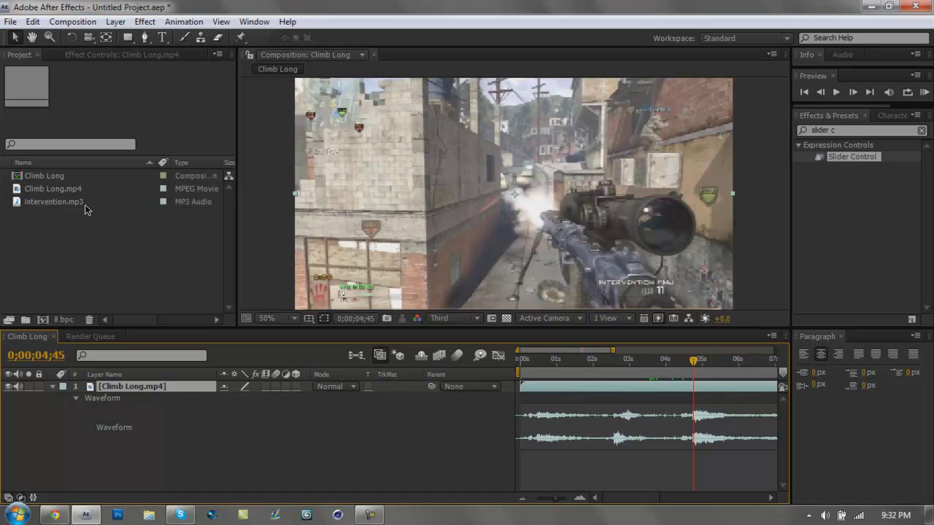
pyautogui.moveTo(57, 202); pyautogui.dragTo(343, 448)
pyautogui.press('[')
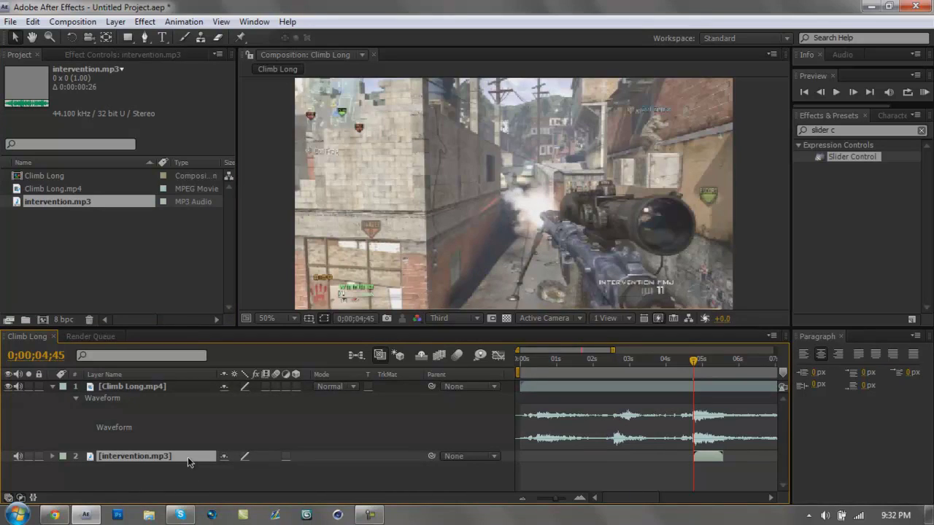
pyautogui.press('l')
pyautogui.press('l')
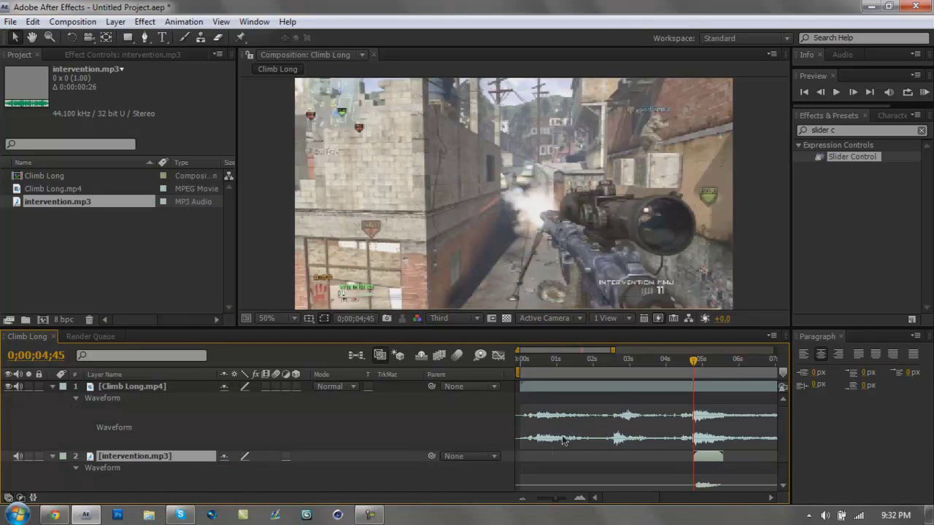
# Collapse both layers' waveforms and step through the frames around the gunshot.
pyautogui.scroll(-2, 583, 448)
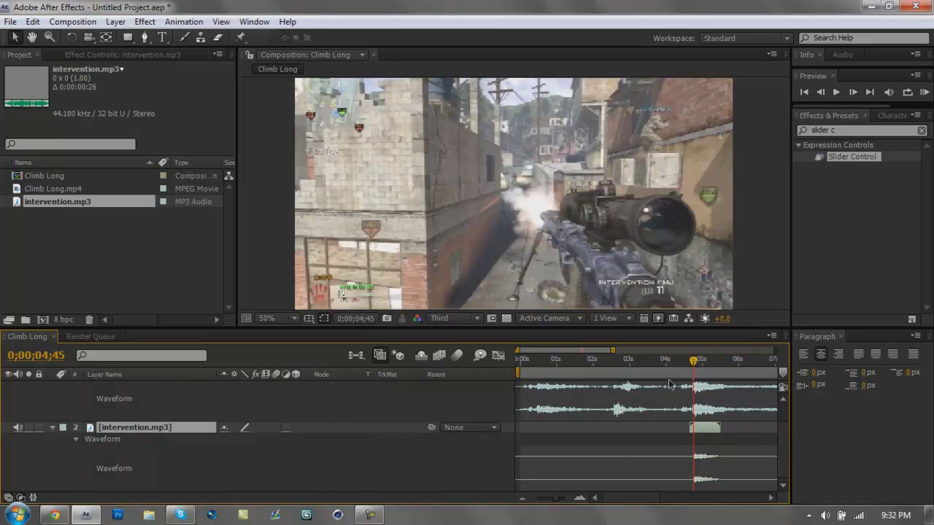
pyautogui.scroll(2, 33, 420)
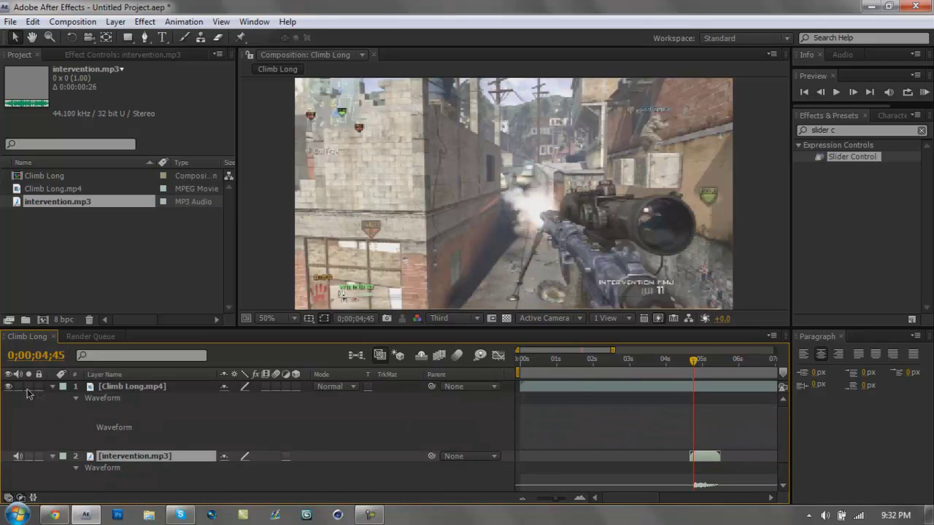
pyautogui.click(52, 387)
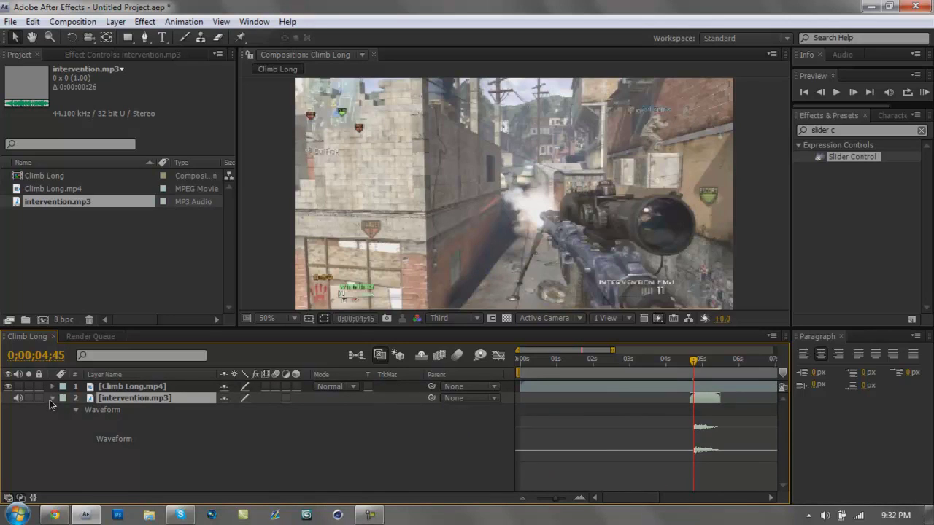
pyautogui.click(51, 399)
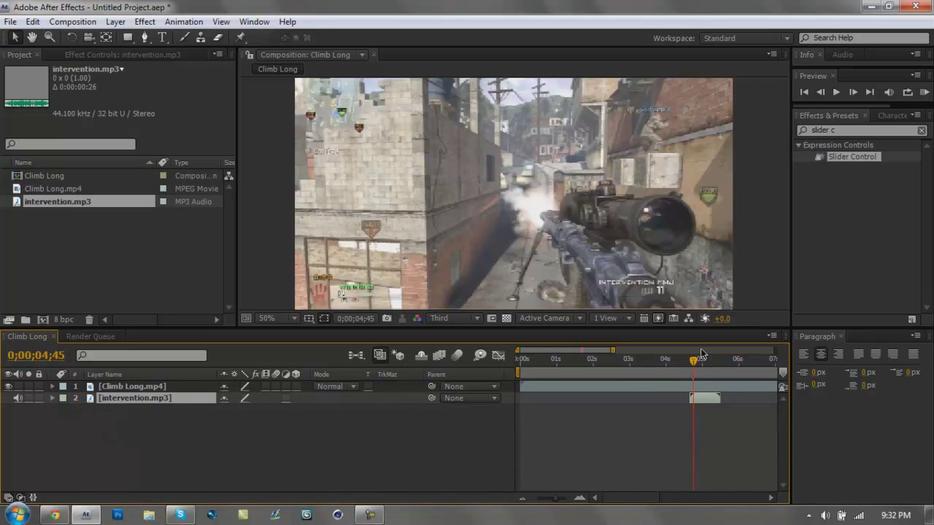
pyautogui.moveTo(695, 362); pyautogui.dragTo(691, 376)
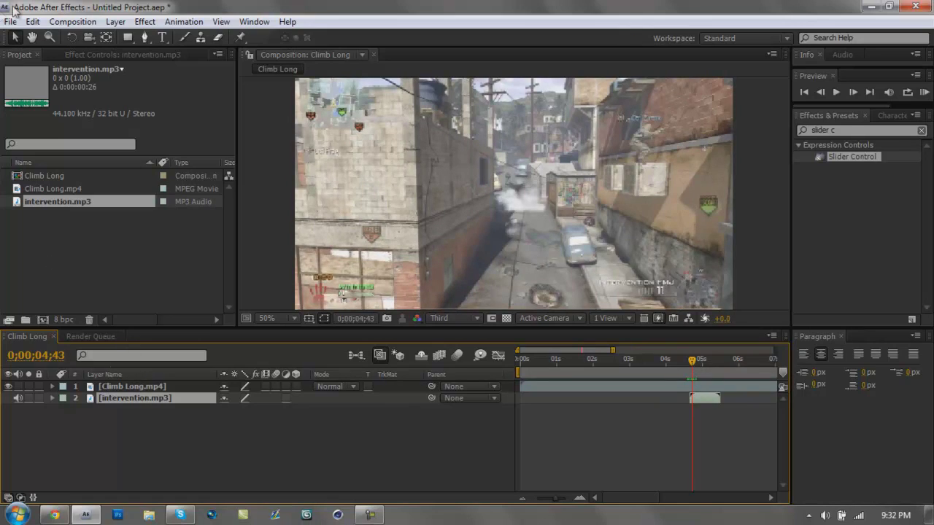
# Duplicate the intervention.mp3 layer, time-reverse the copy, and shift it to end at the shot.
pyautogui.click(33, 22)
pyautogui.click(113, 173)
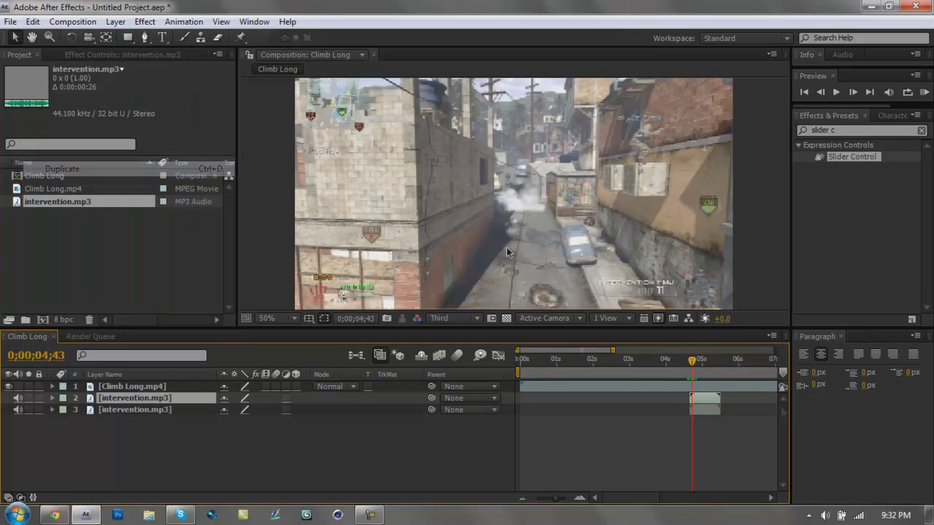
pyautogui.rightClick(708, 405)
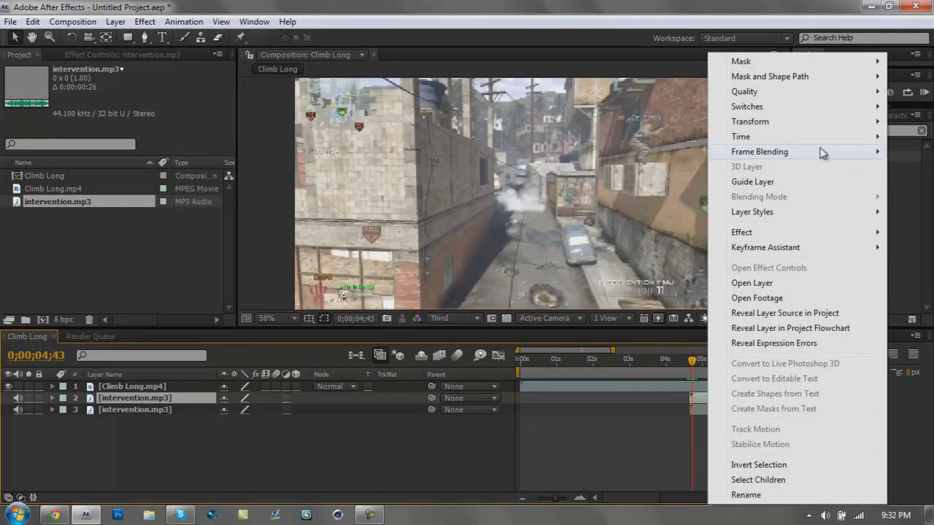
pyautogui.moveTo(806, 124)
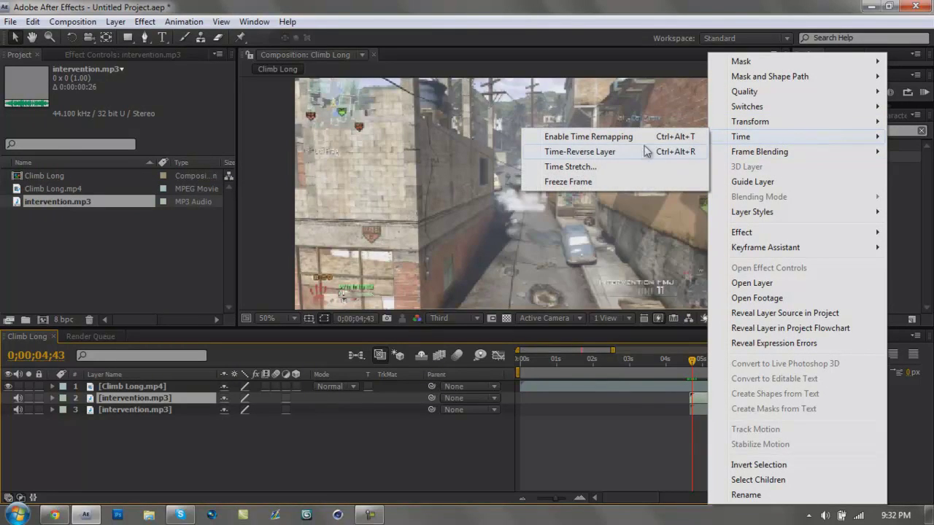
pyautogui.click(638, 155)
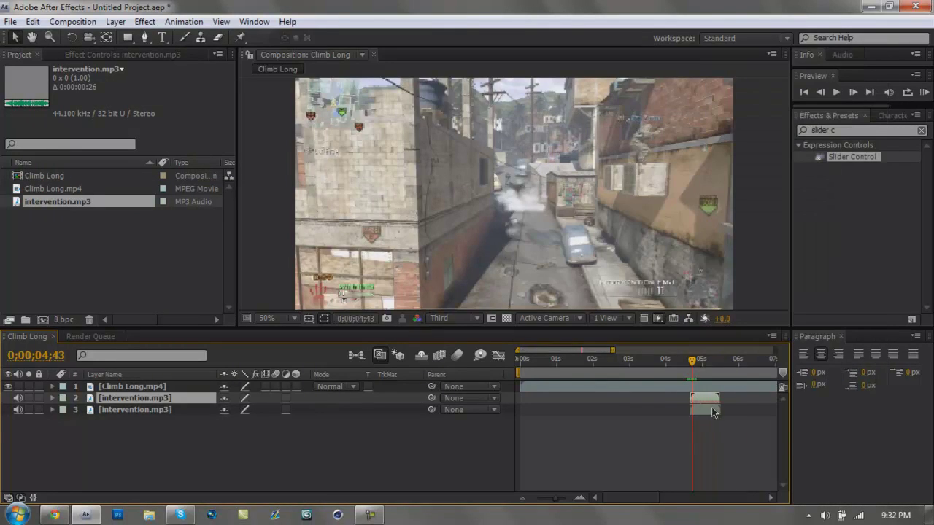
pyautogui.moveTo(701, 399); pyautogui.dragTo(678, 403)
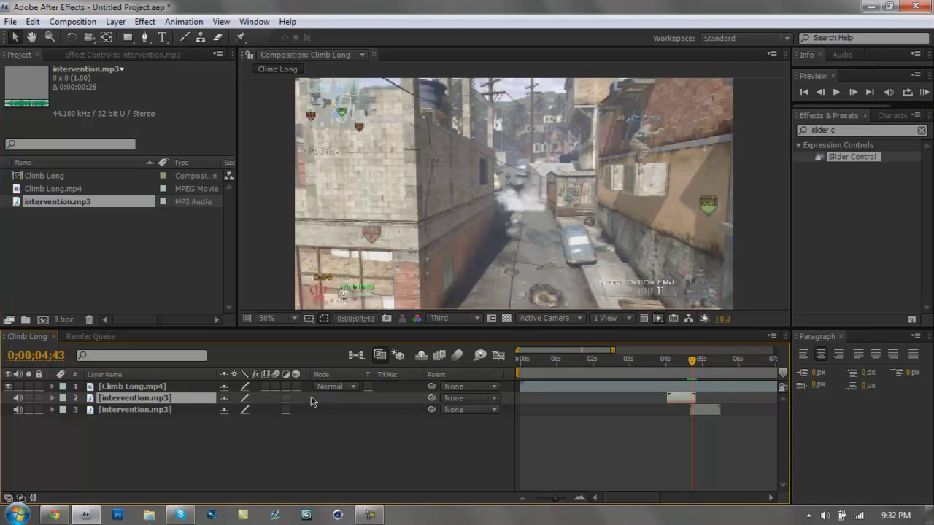
# Compare the reversed and original sound waveforms, returning the time to 0;00;04;45.
pyautogui.press('l')
pyautogui.press('l')
pyautogui.click(705, 469)
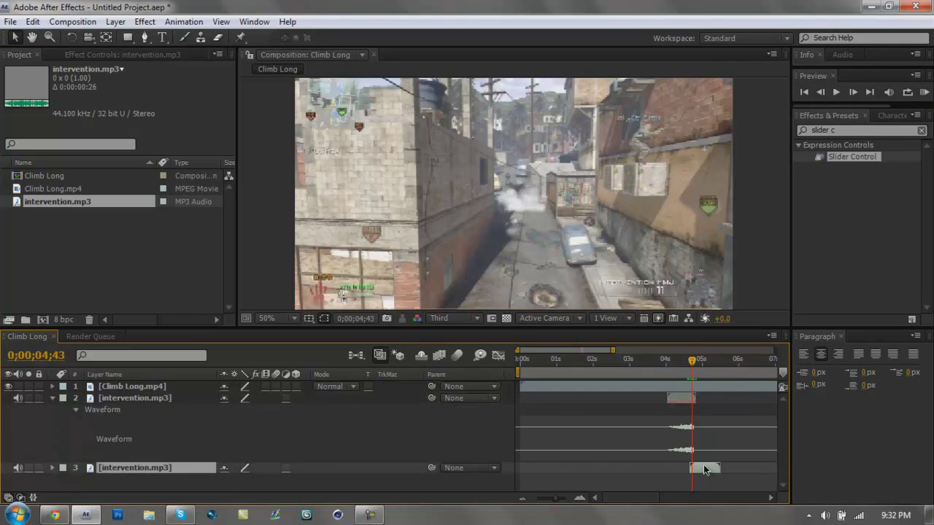
pyautogui.press('l')
pyautogui.press('l')
pyautogui.scroll(-2, 705, 469)
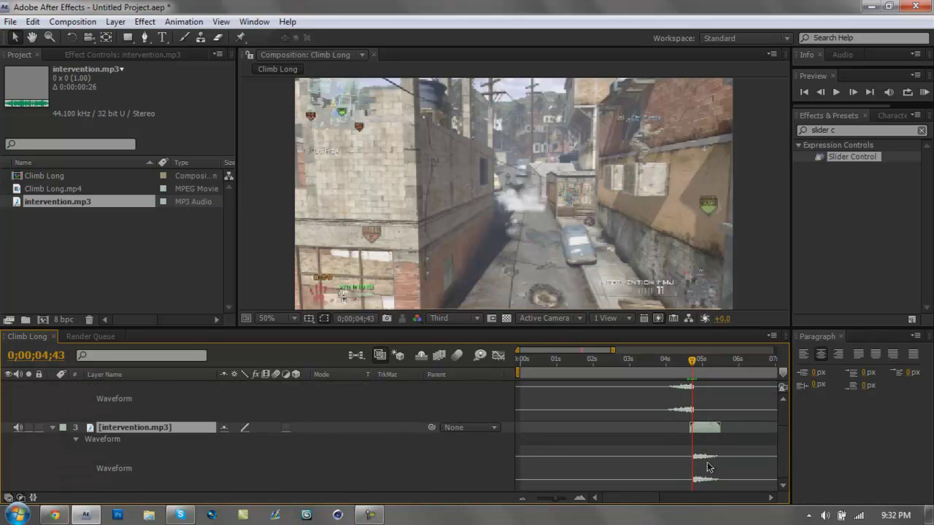
pyautogui.click(694, 362)
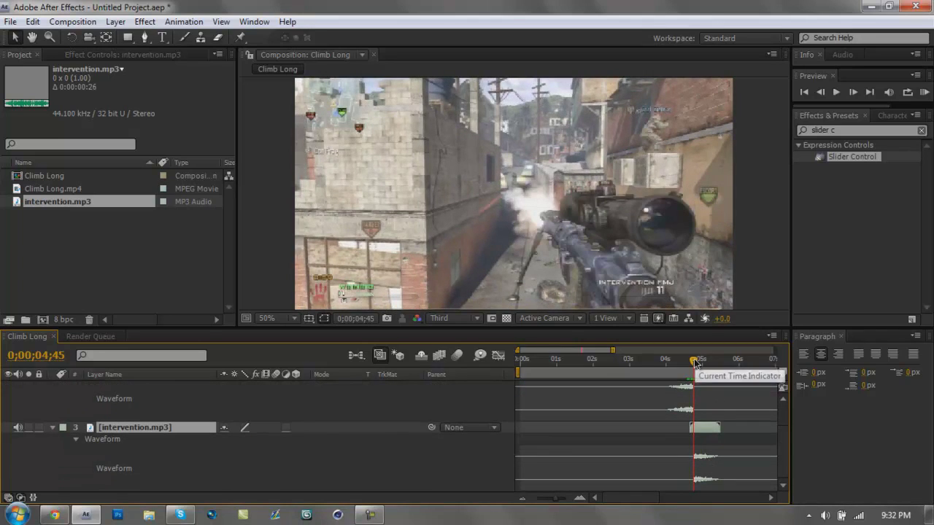
pyautogui.scroll(2, 654, 436)
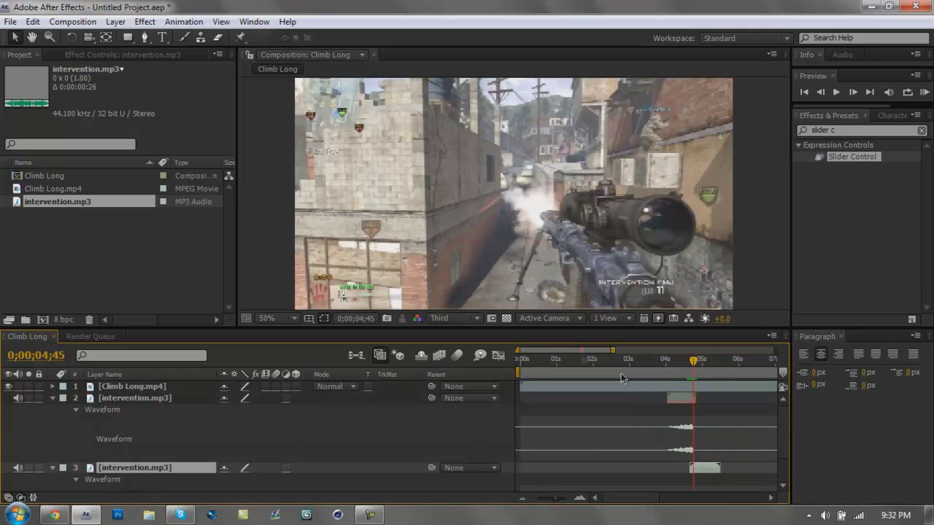
# Zoom the timeline to about 20 seconds, start the work area near 0;00;03;09, and preview.
pyautogui.moveTo(615, 352)
pyautogui.mouseDown()
pyautogui.moveTo(774, 350)
pyautogui.moveTo(686, 374)
pyautogui.moveTo(599, 373)
pyautogui.mouseUp()
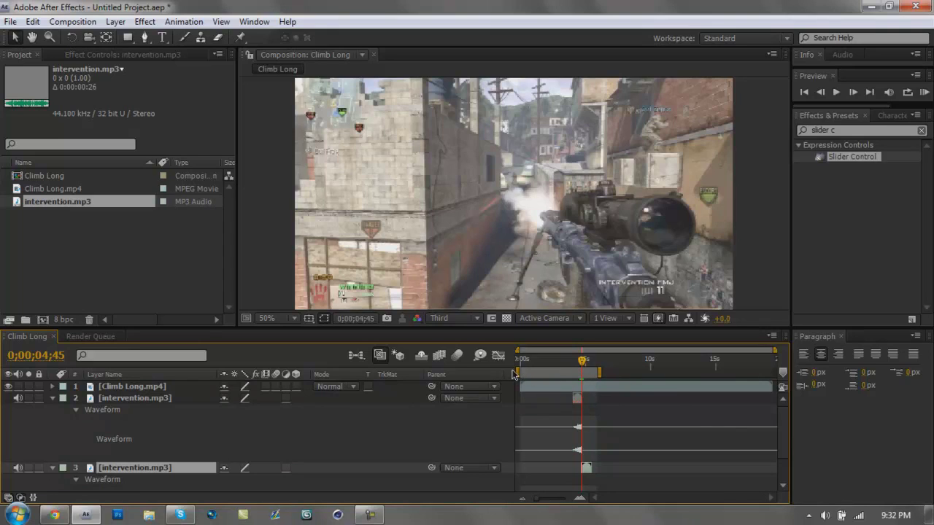
pyautogui.moveTo(516, 372); pyautogui.dragTo(561, 373)
pyautogui.click(561, 361)
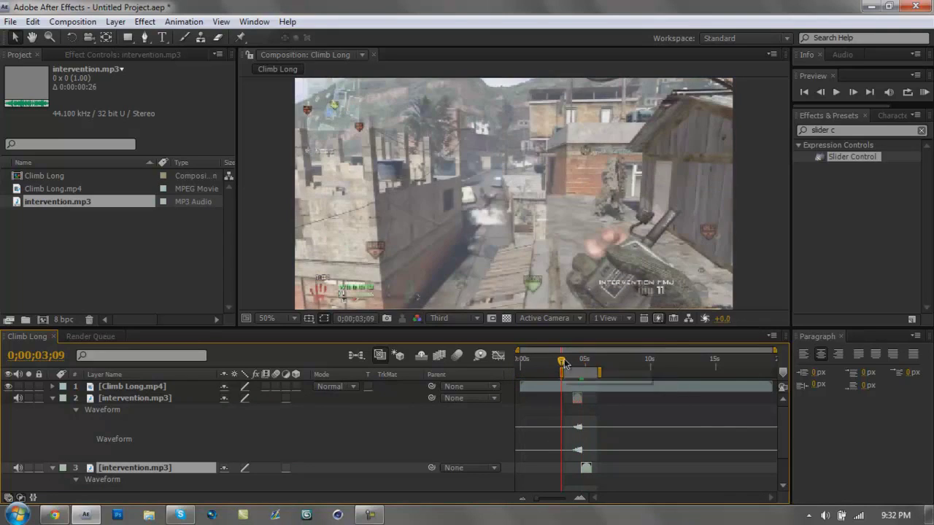
pyautogui.click(924, 91)
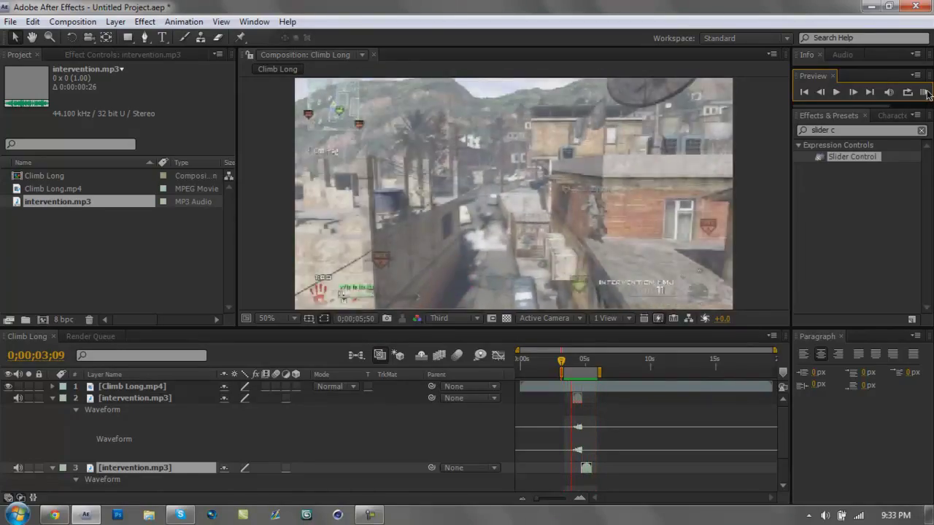
# Move the work-area start back to about two seconds and select the first intervention.mp3 layer.
pyautogui.click(535, 355)
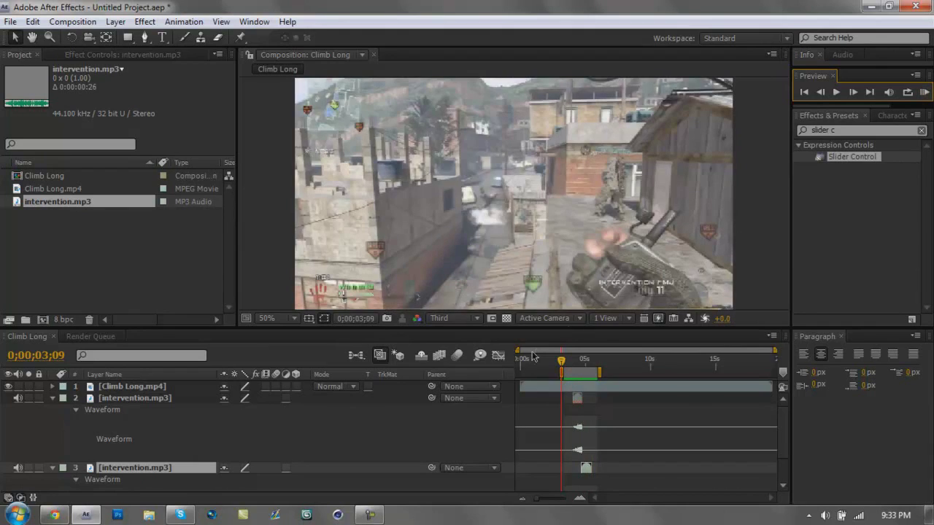
pyautogui.moveTo(563, 371); pyautogui.dragTo(529, 373)
pyautogui.click(555, 361)
pyautogui.click(576, 397)
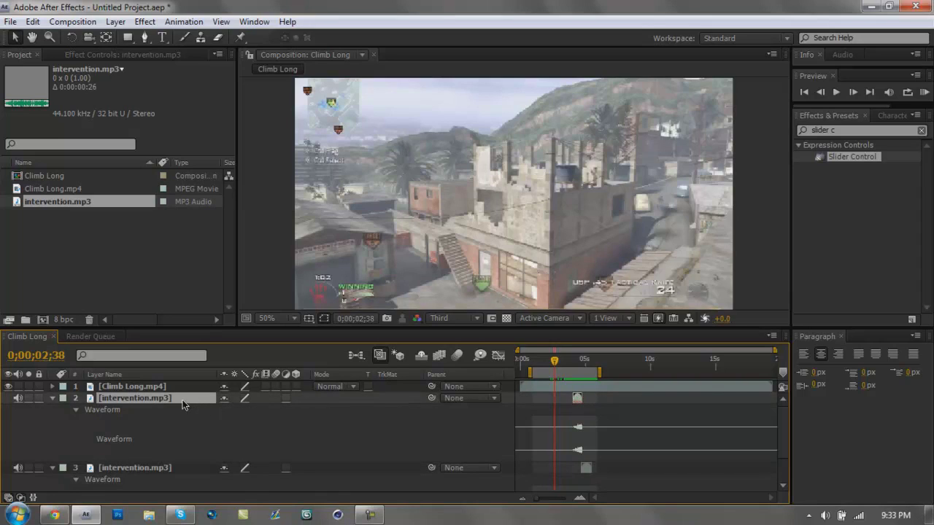
# Duplicate the intervention.mp3 layer and time-stretch the copy to -200%.
pyautogui.click(33, 21)
pyautogui.click(72, 170)
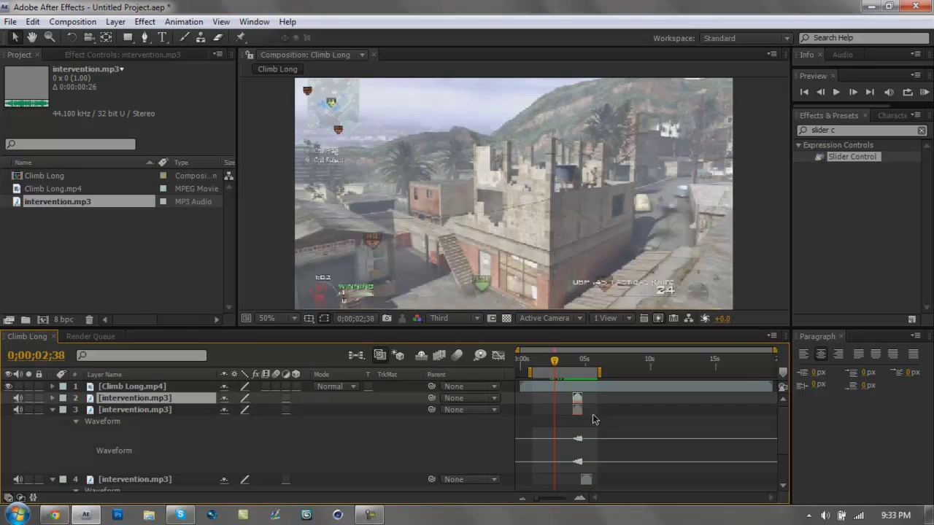
pyautogui.rightClick(144, 399)
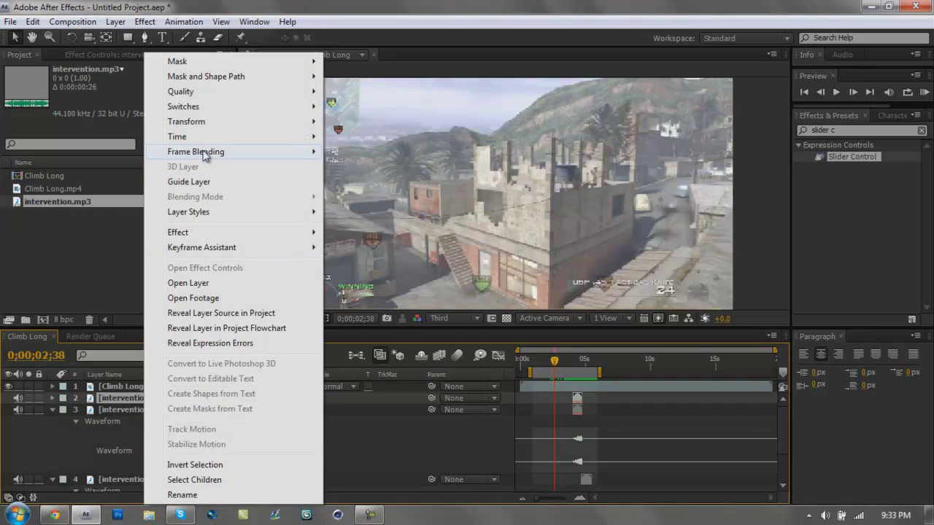
pyautogui.moveTo(206, 138)
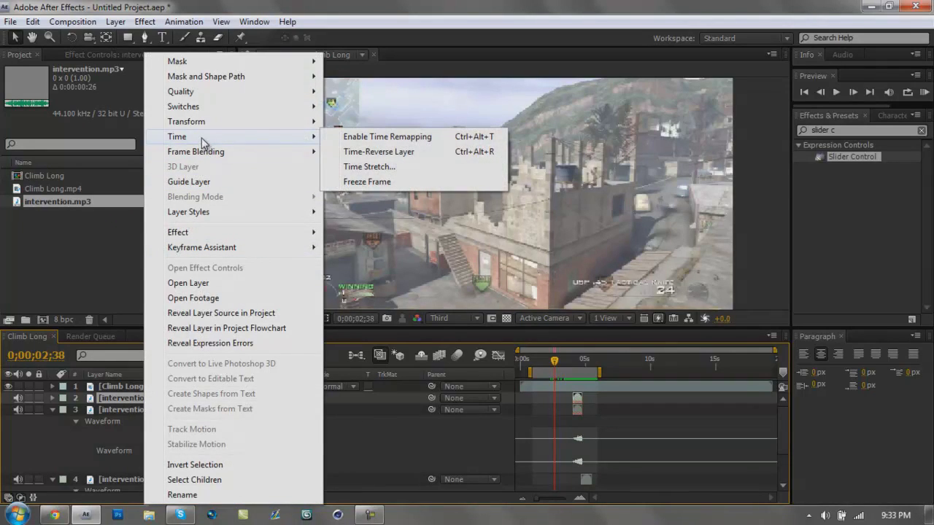
pyautogui.click(372, 167)
pyautogui.click(465, 163)
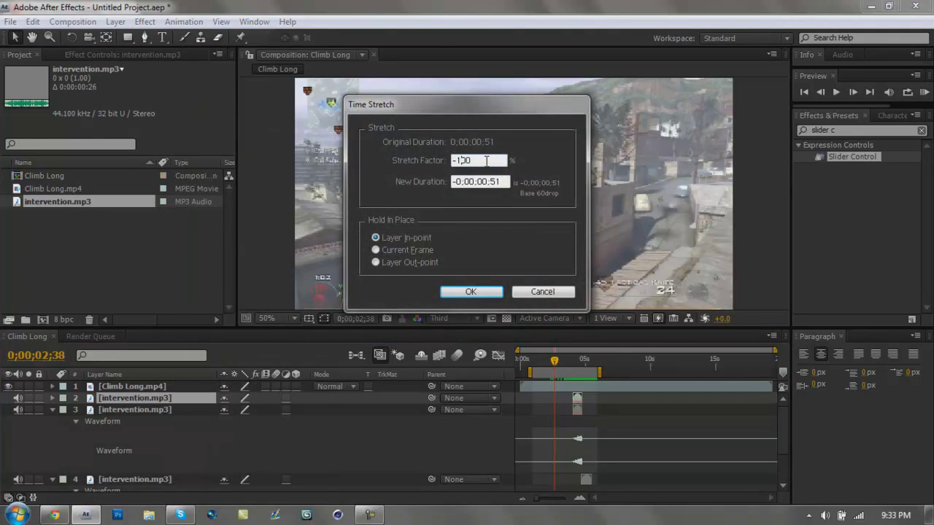
pyautogui.write('2')
pyautogui.click(471, 292)
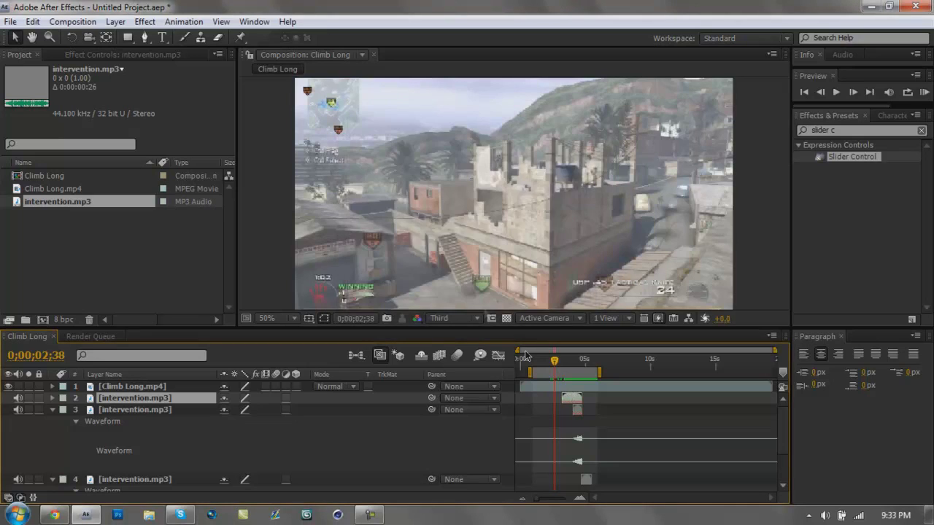
# Preview the composition with the stretched sound, then collapse layer 3's waveform.
pyautogui.click(925, 93)
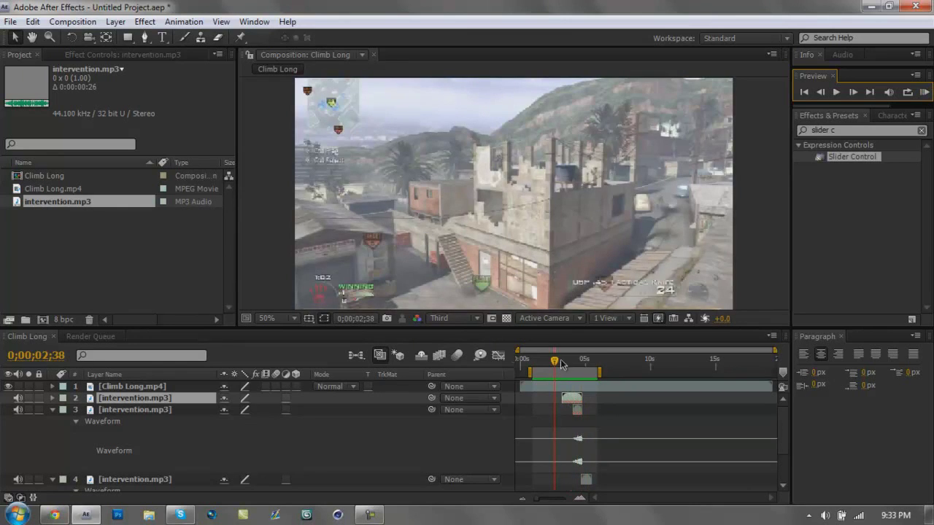
pyautogui.click(51, 410)
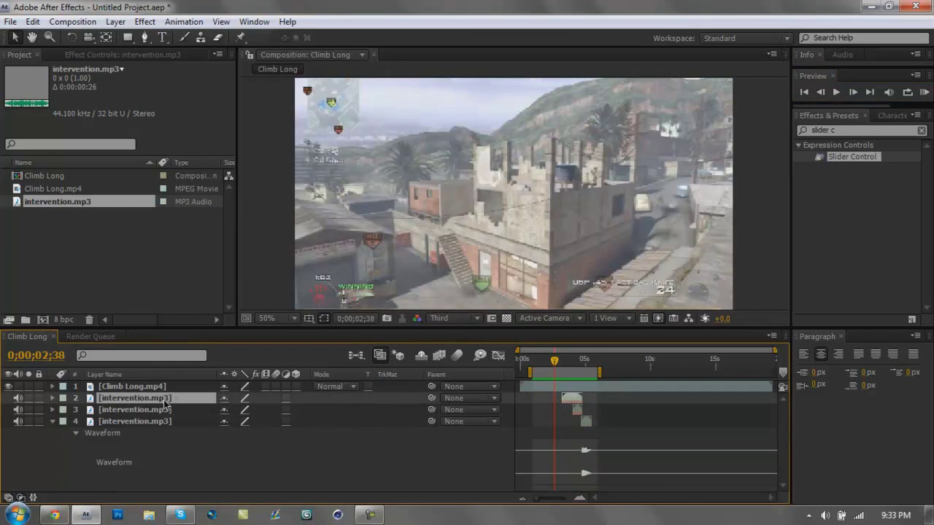
pyautogui.moveTo(557, 364); pyautogui.dragTo(584, 416)
# Collapse layer 4's waveform, show source names, and select Climb Long.mp4.
pyautogui.click(55, 423)
pyautogui.click(104, 374)
pyautogui.click(151, 388)
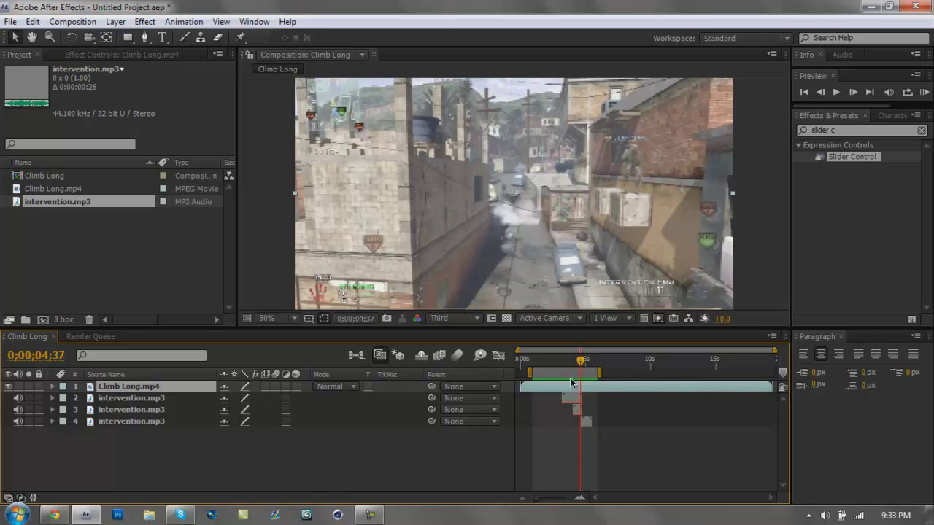
# Apply Optics Compensation to Climb Long.mp4 with Reverse Lens Distortion turned on.
pyautogui.click(846, 118)
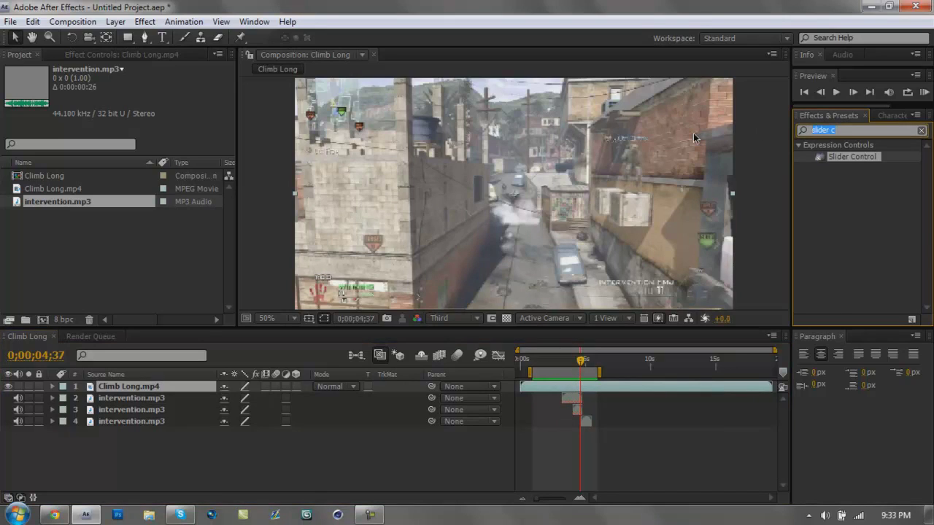
pyautogui.press('BackSpace')
pyautogui.write('optic')
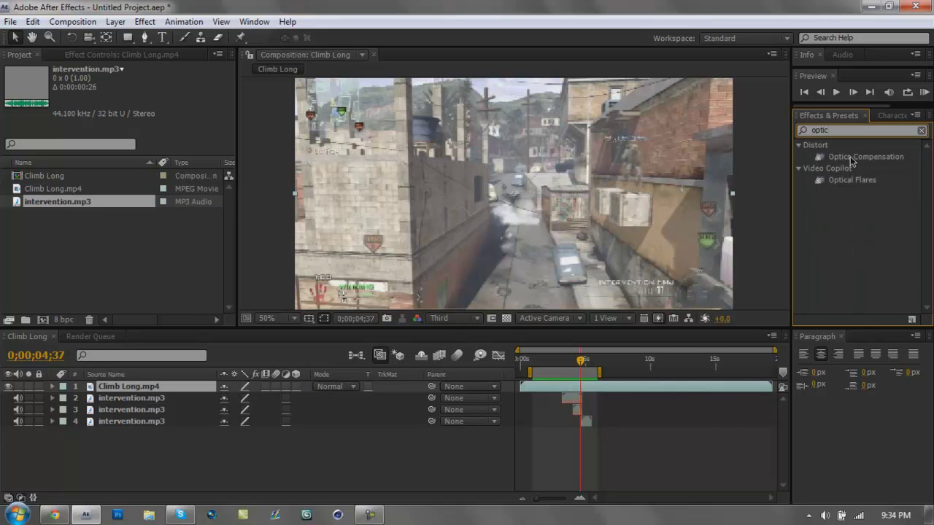
pyautogui.click(851, 159)
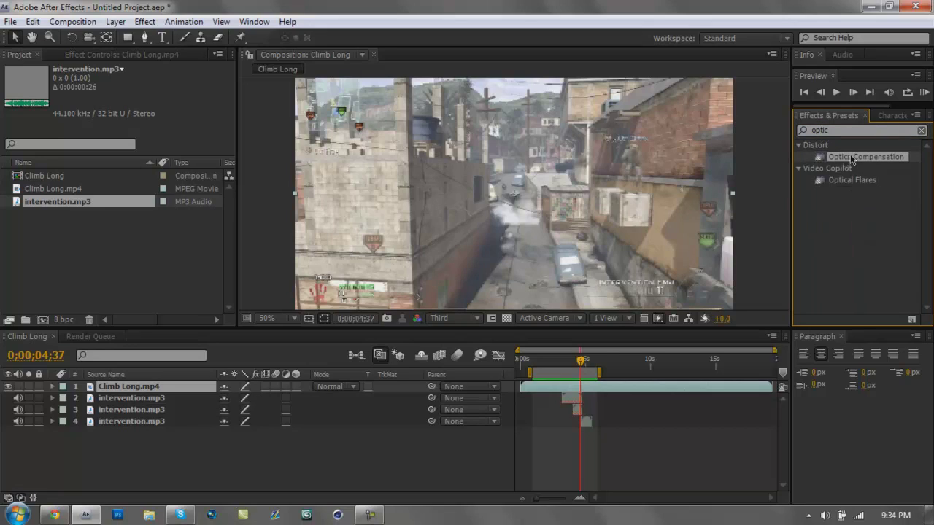
pyautogui.moveTo(851, 159); pyautogui.dragTo(146, 387)
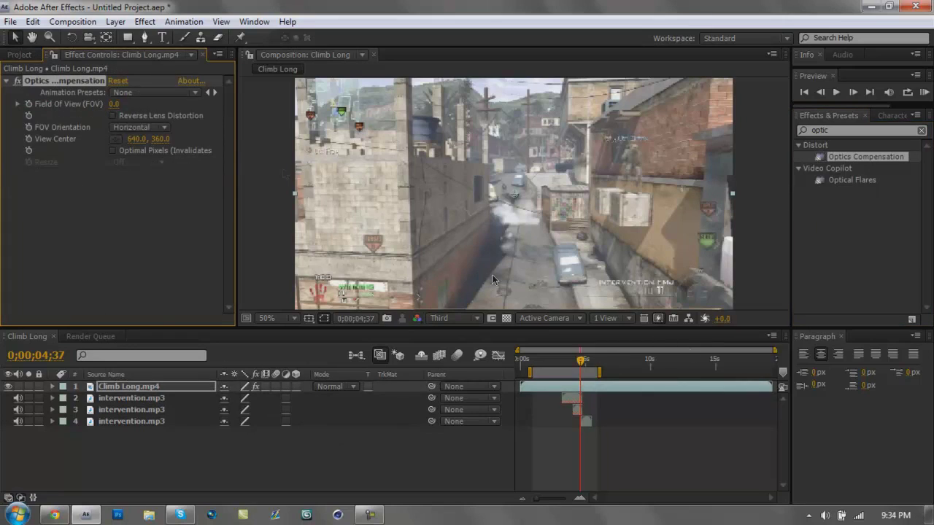
pyautogui.click(113, 116)
pyautogui.moveTo(588, 372); pyautogui.dragTo(559, 377)
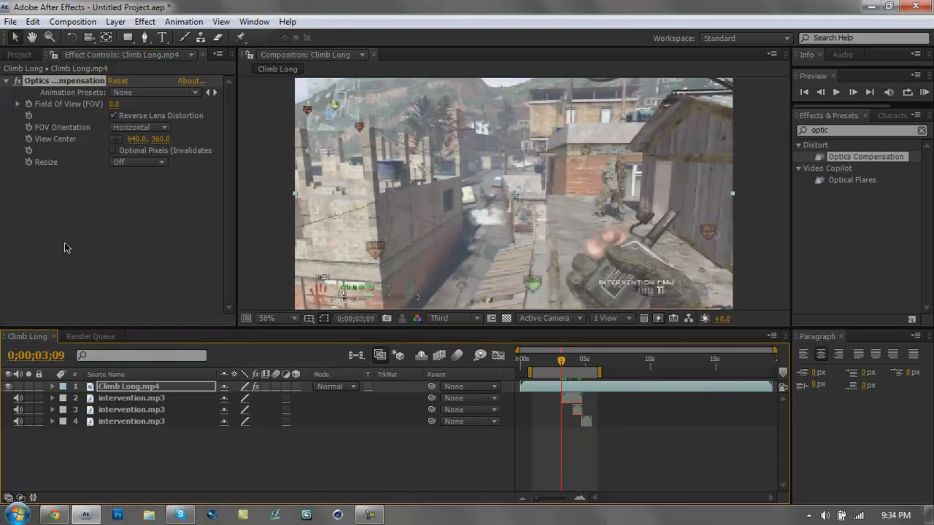
# Set a starting Field of View keyframe, then raise FOV to 151.1 at the sound hit.
pyautogui.click(29, 107)
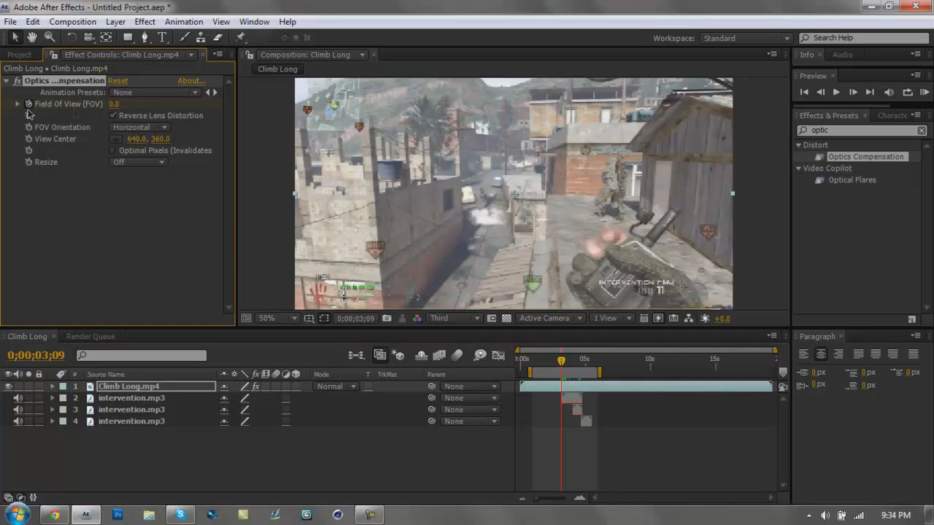
pyautogui.moveTo(563, 368); pyautogui.dragTo(580, 379)
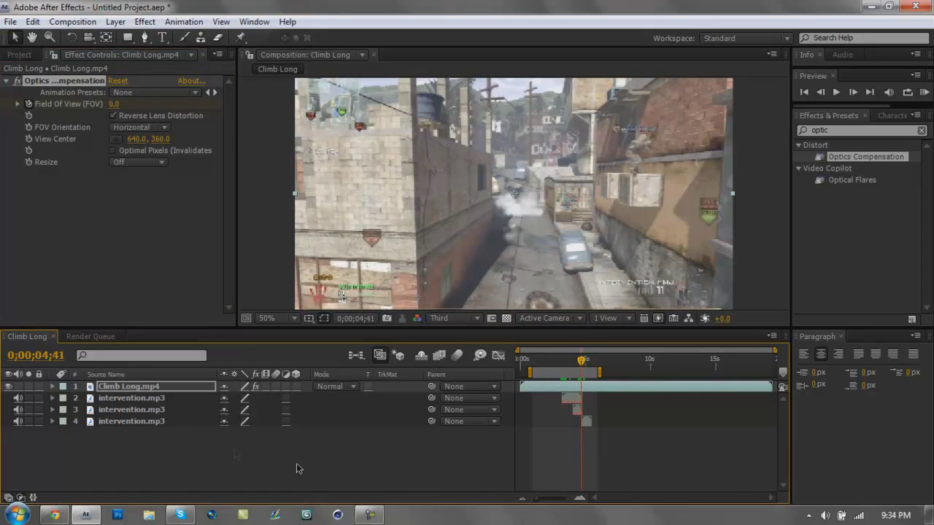
pyautogui.click(144, 423)
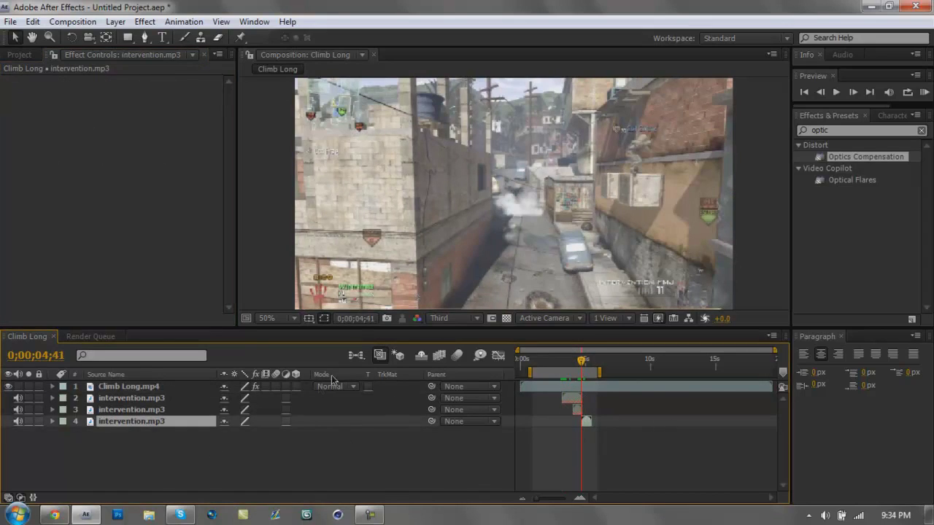
pyautogui.press('l')
pyautogui.press('l')
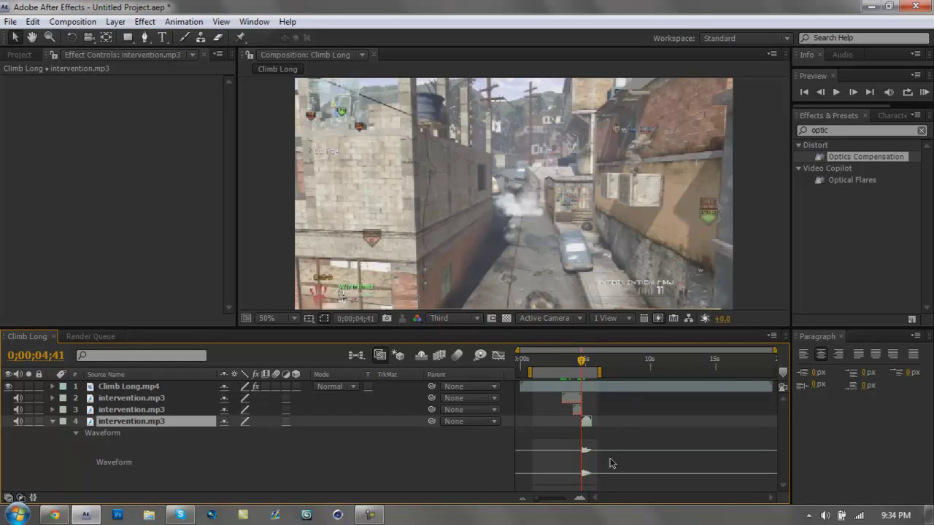
pyautogui.click(128, 386)
pyautogui.moveTo(114, 104); pyautogui.dragTo(595, 159)
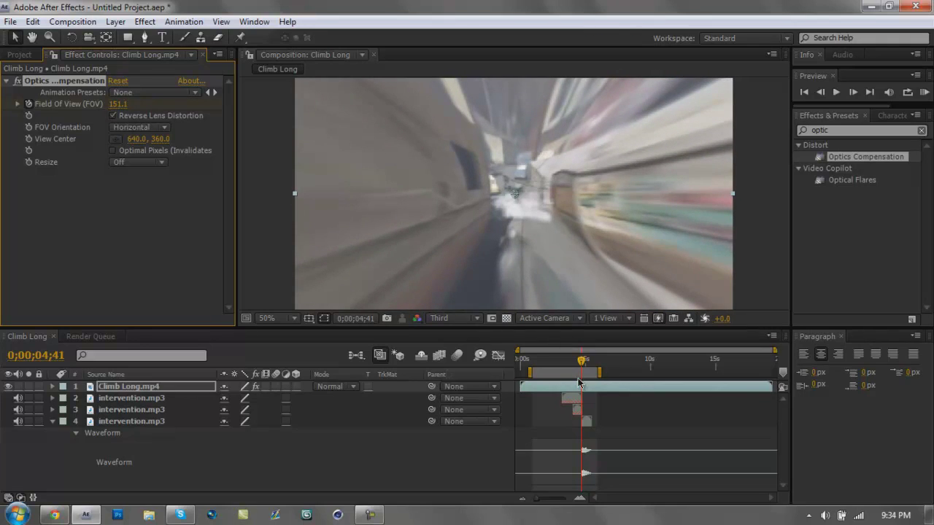
# Return Field of View to 0 at 0;00;05;12 and reveal the keyframes with U.
pyautogui.click(143, 389)
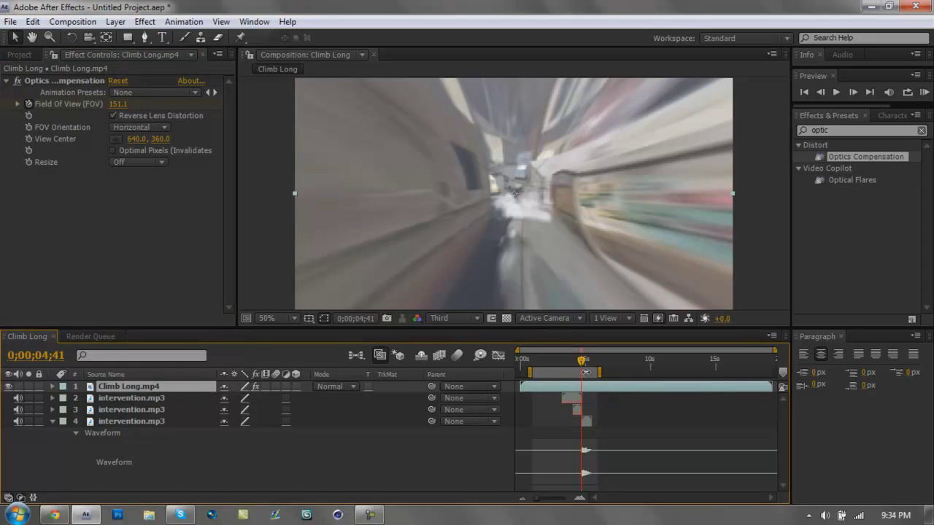
pyautogui.moveTo(582, 362); pyautogui.dragTo(591, 369)
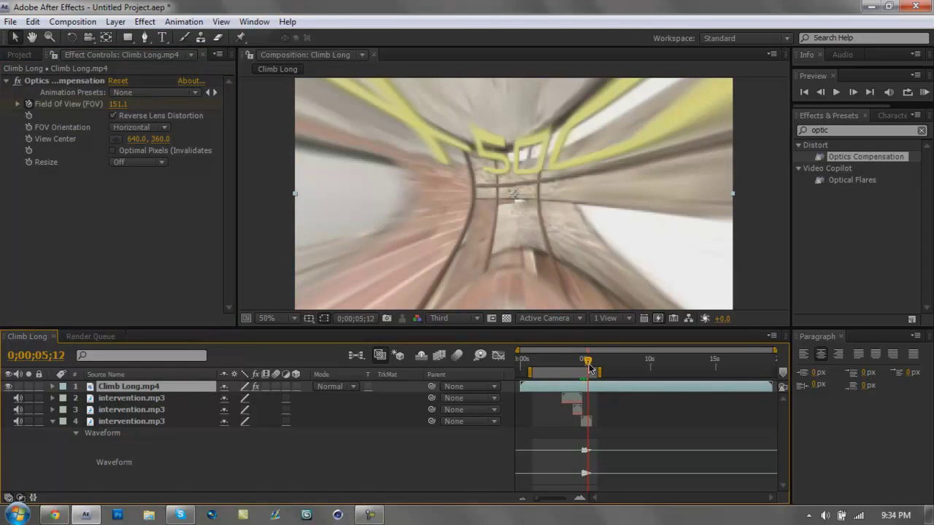
pyautogui.click(122, 104)
pyautogui.write('0')
pyautogui.press('Return')
pyautogui.click(139, 379)
pyautogui.press('u')
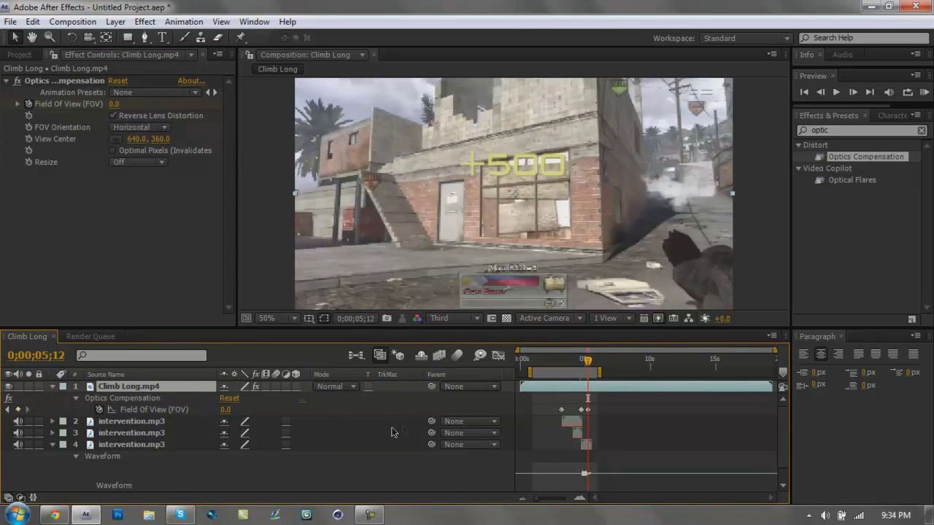
# Scrub and RAM-preview the Field of View warp, then go back to 0;00;03;12.
pyautogui.click(564, 371)
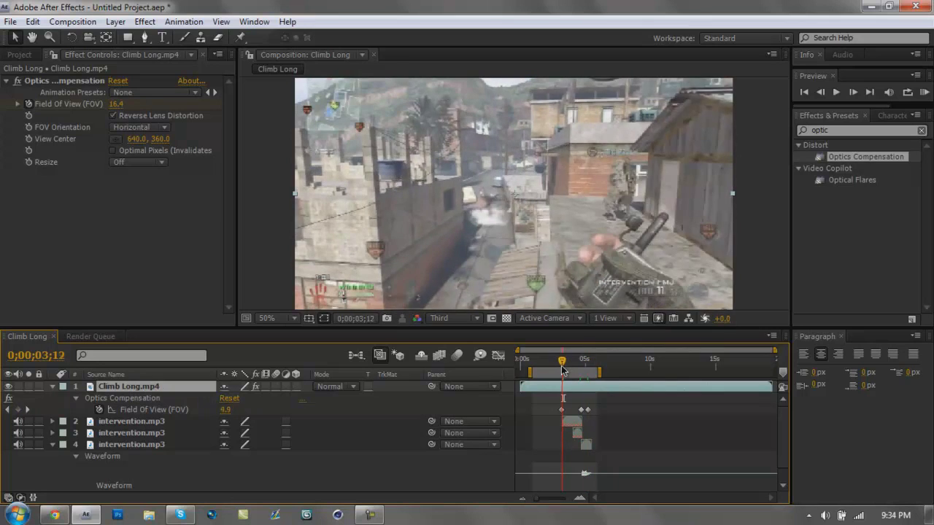
pyautogui.moveTo(563, 375); pyautogui.dragTo(589, 388)
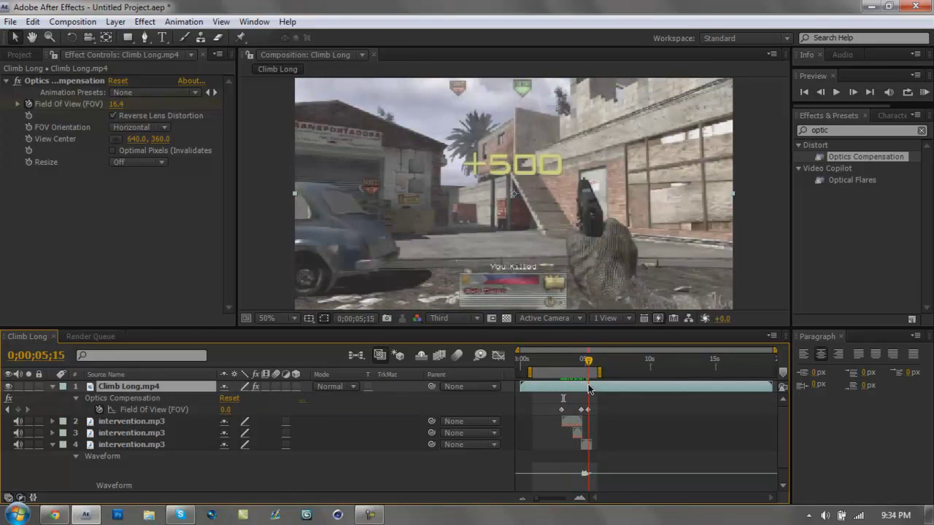
pyautogui.click(52, 386)
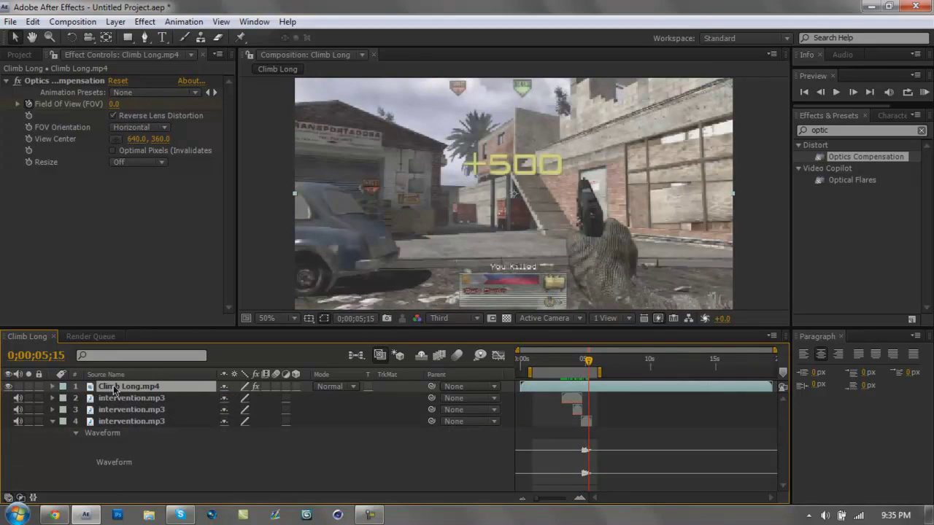
pyautogui.click(924, 97)
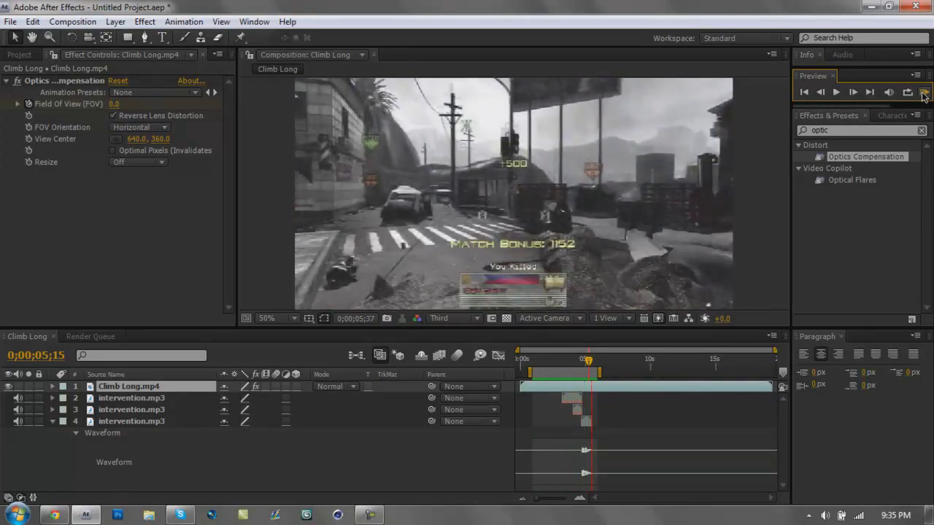
pyautogui.click(925, 97)
pyautogui.moveTo(554, 359); pyautogui.dragTo(561, 378)
# Search 'slider c' and apply Slider Control to the Climb Long.mp4 layer.
pyautogui.moveTo(833, 131); pyautogui.dragTo(789, 132)
pyautogui.press('BackSpace')
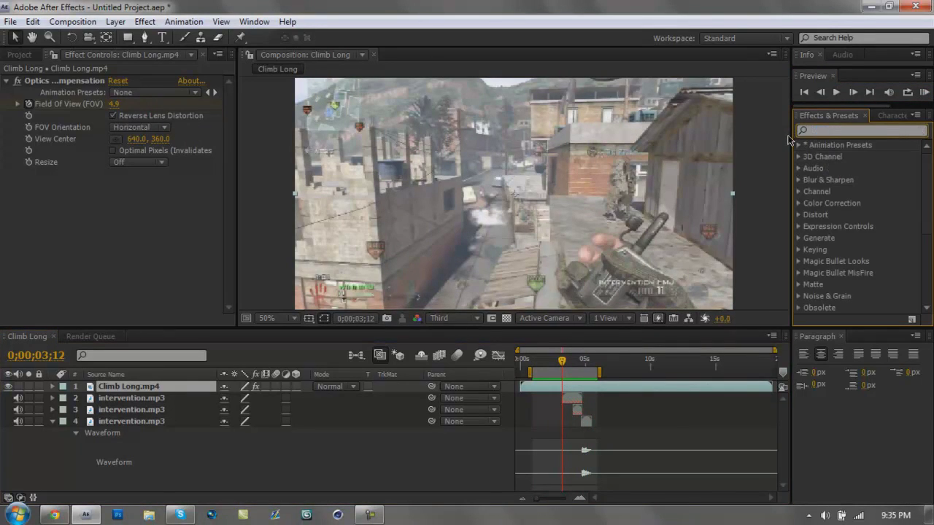
pyautogui.write('sl')
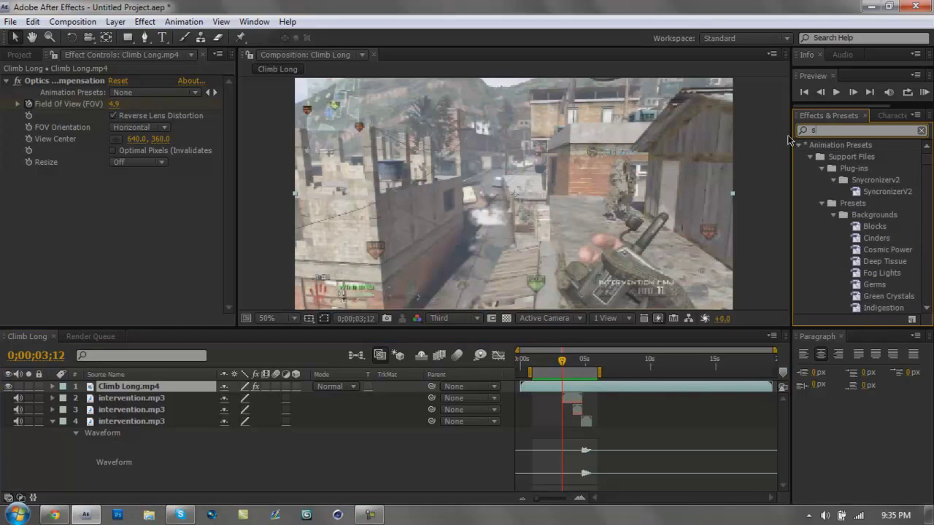
pyautogui.write('ider')
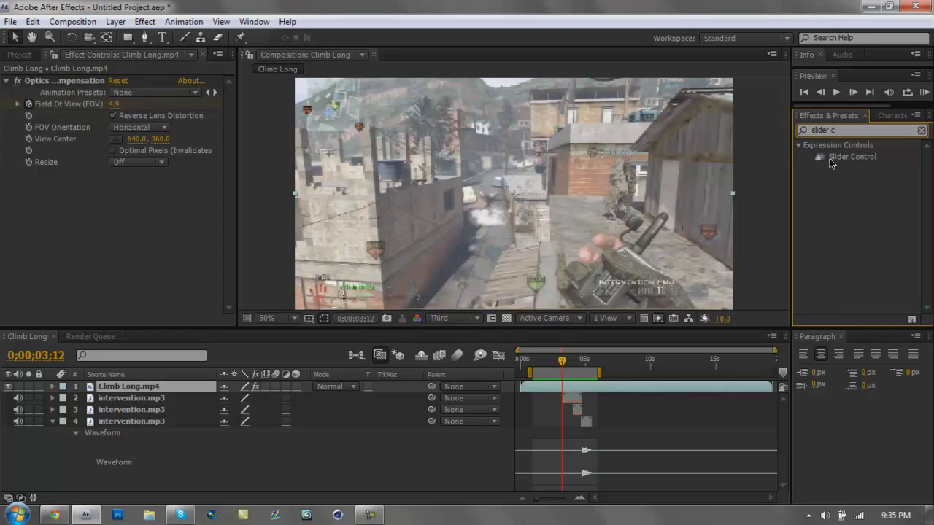
pyautogui.write(' c')
pyautogui.moveTo(829, 159); pyautogui.dragTo(198, 382)
# Twirl open the Slider Control's Slider and the layer's Transform Position properties.
pyautogui.click(52, 387)
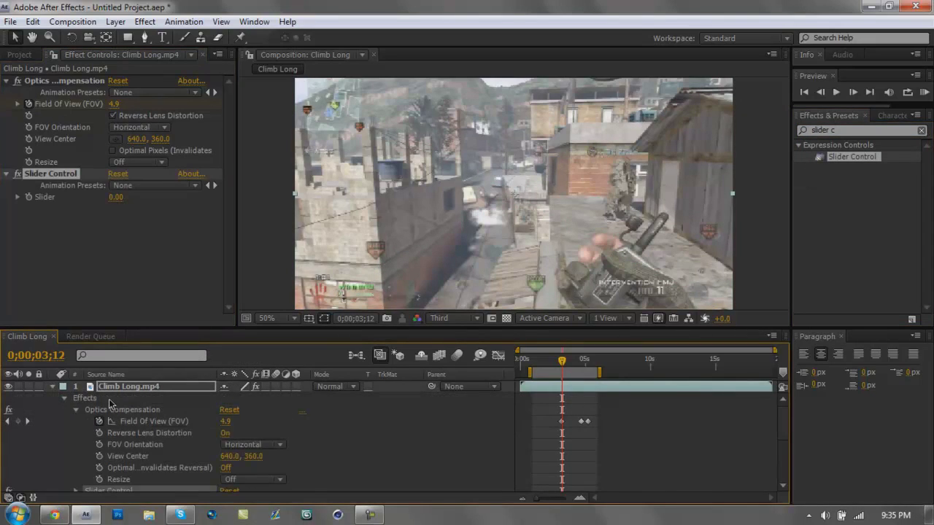
pyautogui.click(77, 410)
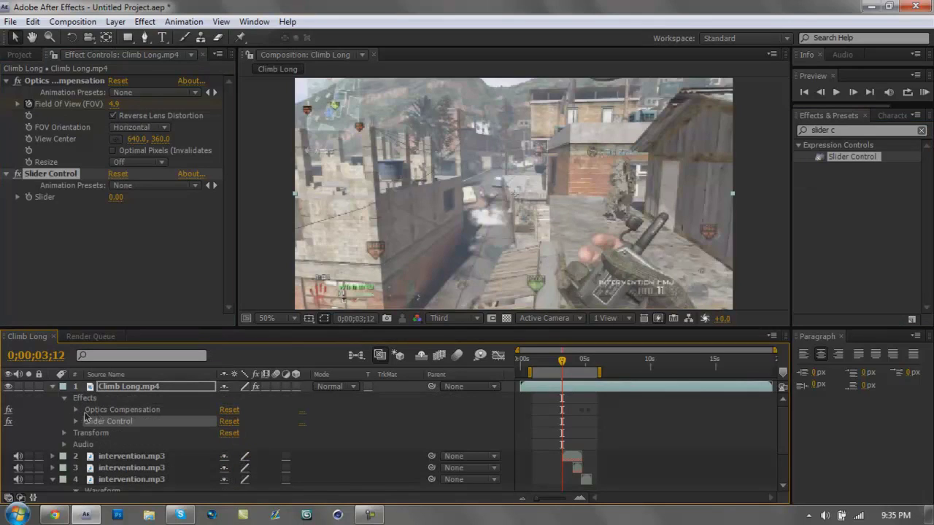
pyautogui.click(113, 411)
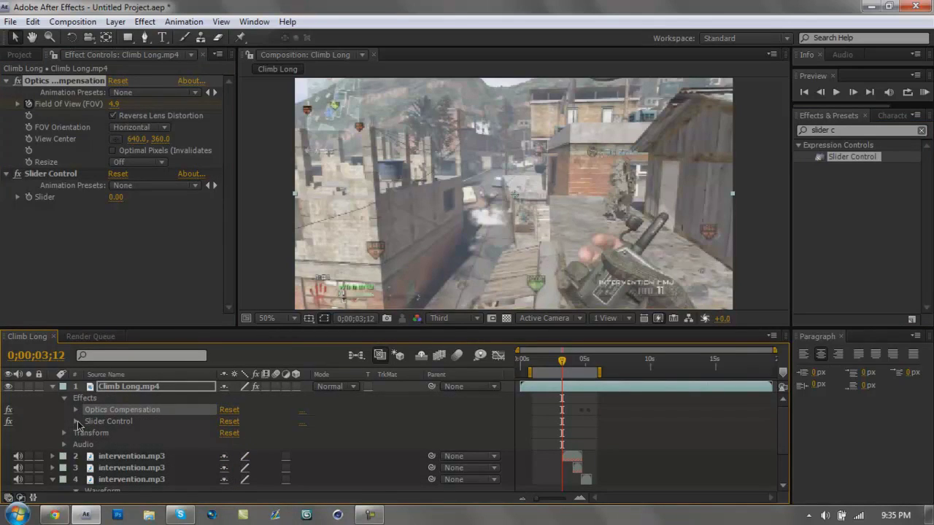
pyautogui.click(76, 422)
pyautogui.scroll(-1, 76, 427)
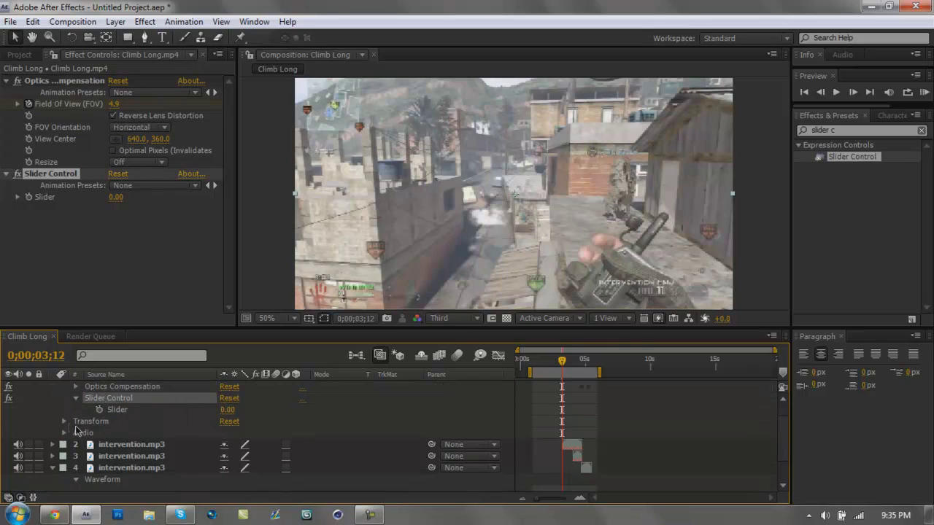
pyautogui.click(65, 422)
pyautogui.scroll(-1, 181, 428)
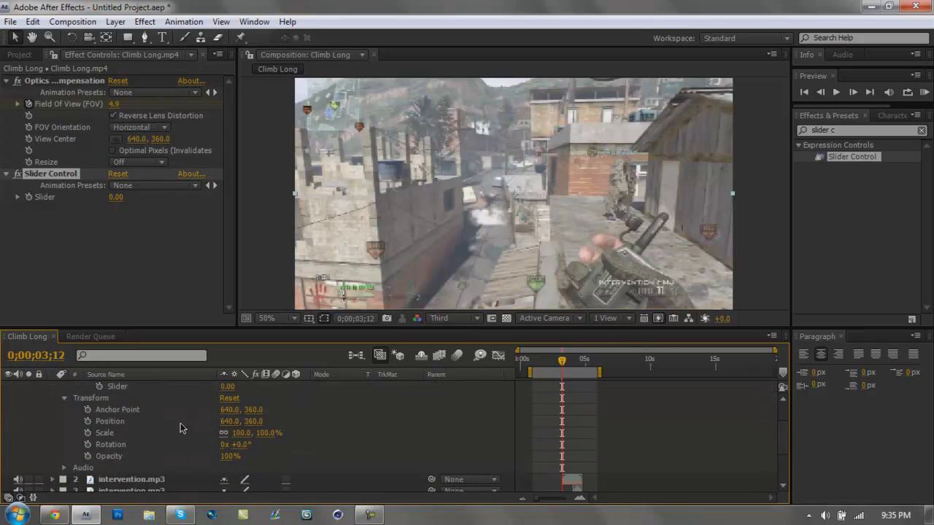
pyautogui.scroll(1, 171, 429)
pyautogui.click(116, 445)
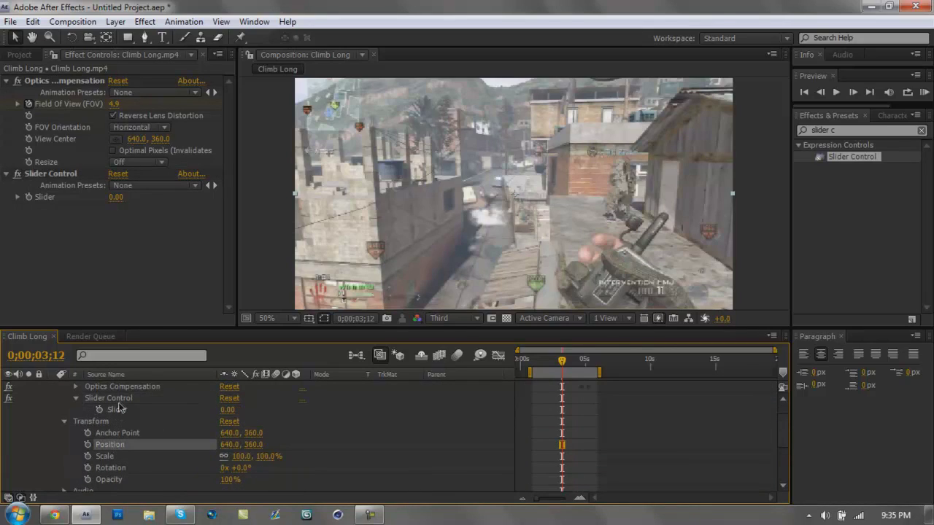
pyautogui.click(121, 399)
pyautogui.click(122, 410)
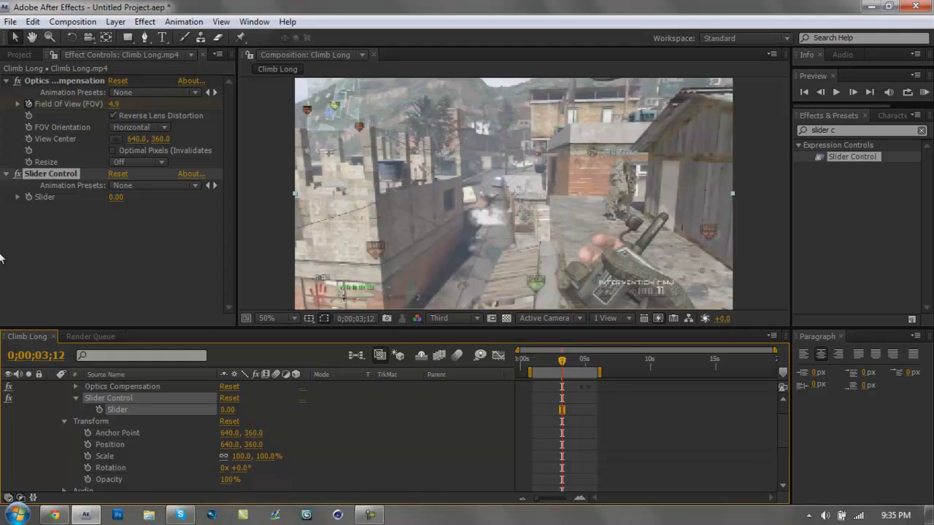
# Give Position the expression wiggle(8,effect("Slider Control")("Slider")) and check the shake at 0;00;01;25.
pyautogui.click(88, 445)
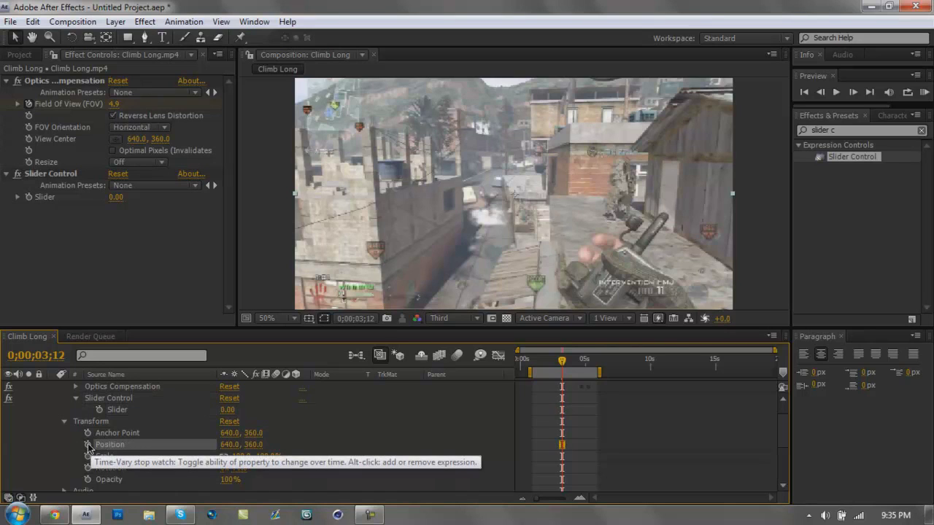
pyautogui.keyDown('alt'); pyautogui.click(87, 444); pyautogui.keyUp('alt')
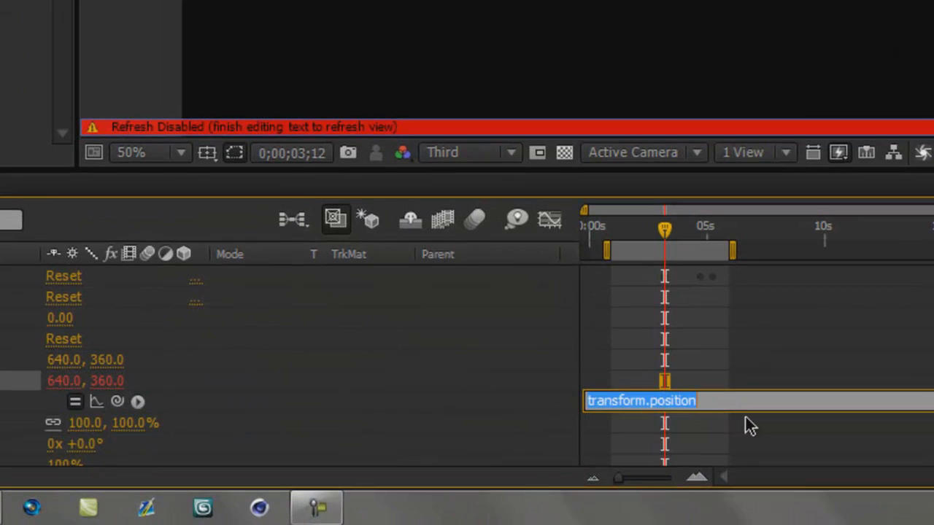
pyautogui.click(705, 401)
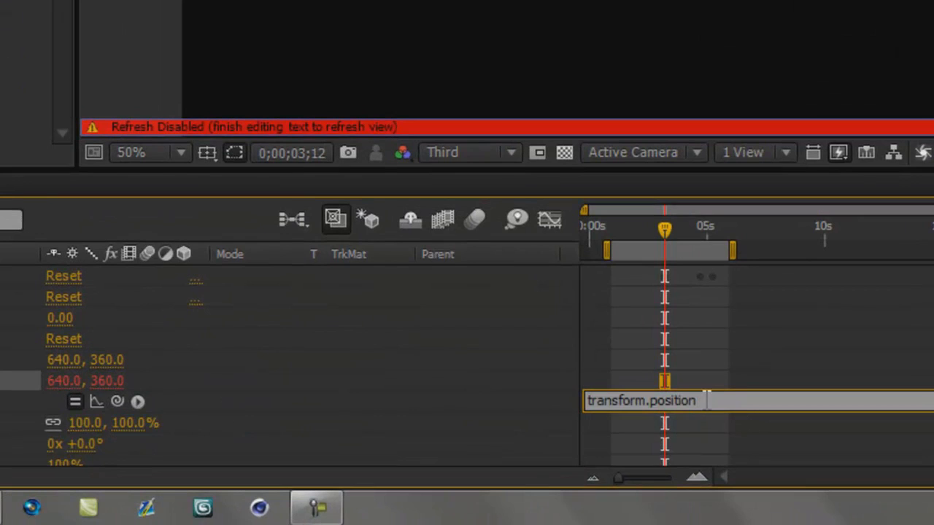
pyautogui.press('BackSpace')
pyautogui.press('BackSpace')
pyautogui.press('BackSpace')
pyautogui.press('BackSpace')
pyautogui.press('BackSpace')
pyautogui.press('BackSpace')
pyautogui.press('BackSpace')
pyautogui.press('BackSpace')
pyautogui.press('BackSpace')
pyautogui.press('BackSpace')
pyautogui.press('BackSpace')
pyautogui.press('BackSpace')
pyautogui.press('BackSpace')
pyautogui.press('BackSpace')
pyautogui.press('BackSpace')
pyautogui.press('BackSpace')
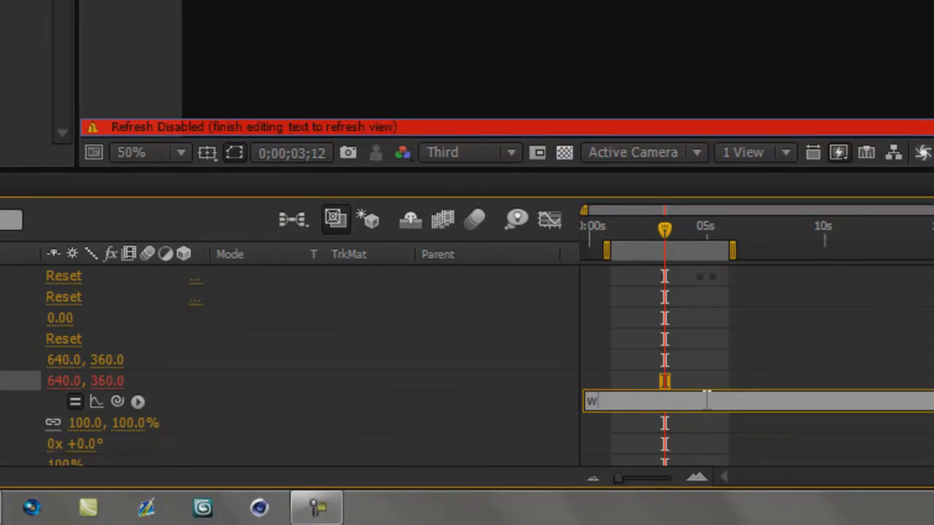
pyautogui.write('wiggle(8,')
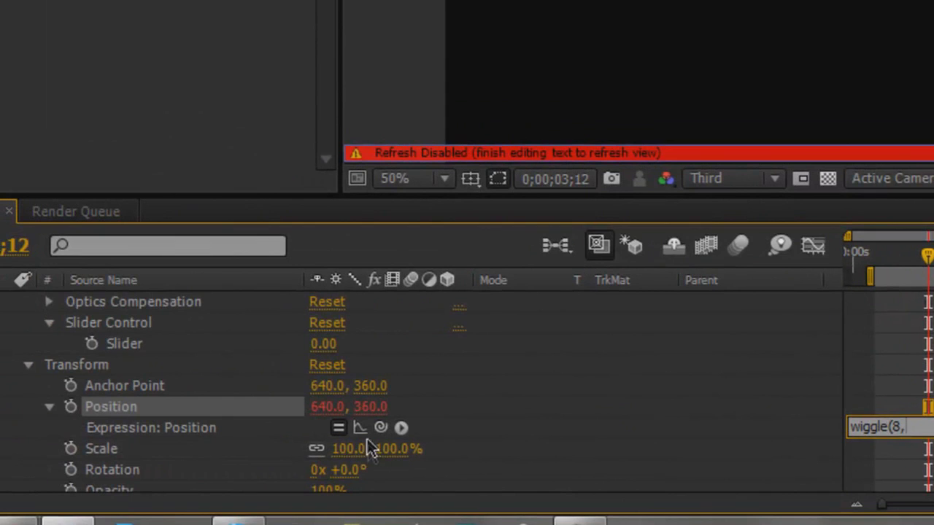
pyautogui.moveTo(381, 428); pyautogui.dragTo(138, 348)
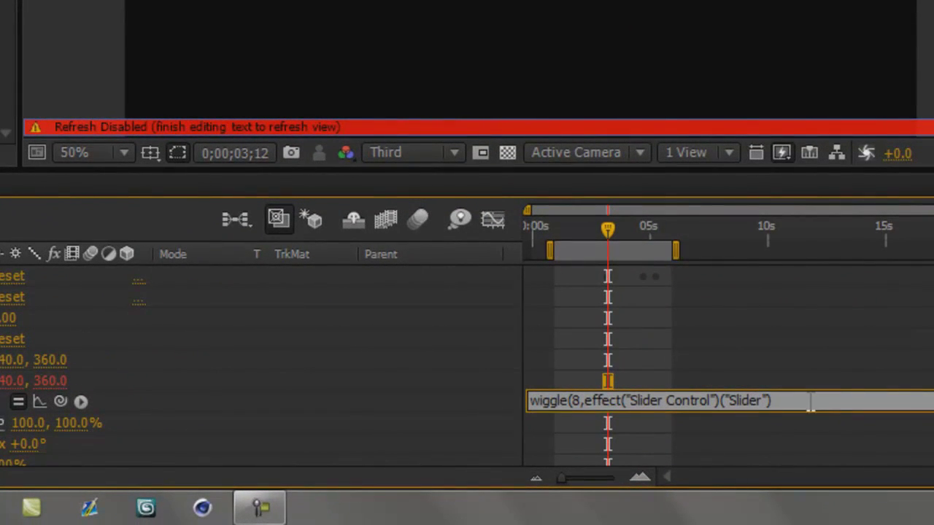
pyautogui.click(676, 365)
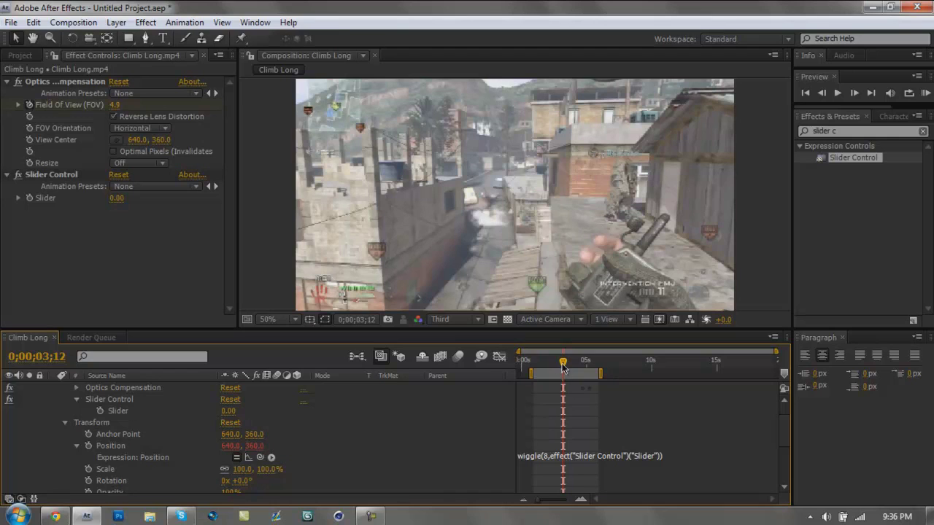
pyautogui.moveTo(562, 367); pyautogui.dragTo(540, 392)
# Collapse Transform and set a starting Slider keyframe at 0;00;03;12.
pyautogui.scroll(1, 44, 452)
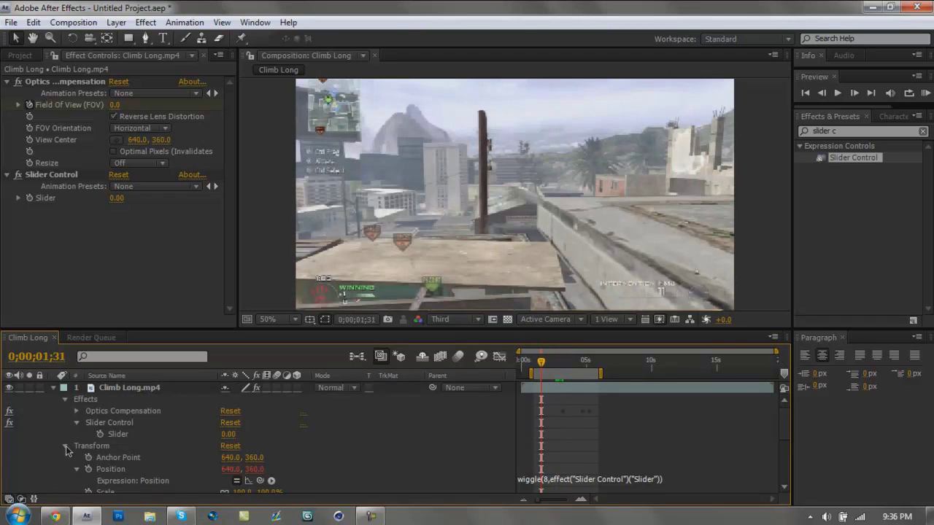
pyautogui.click(65, 447)
pyautogui.scroll(-1, 598, 458)
pyautogui.scroll(1, 576, 423)
pyautogui.moveTo(543, 365); pyautogui.dragTo(565, 380)
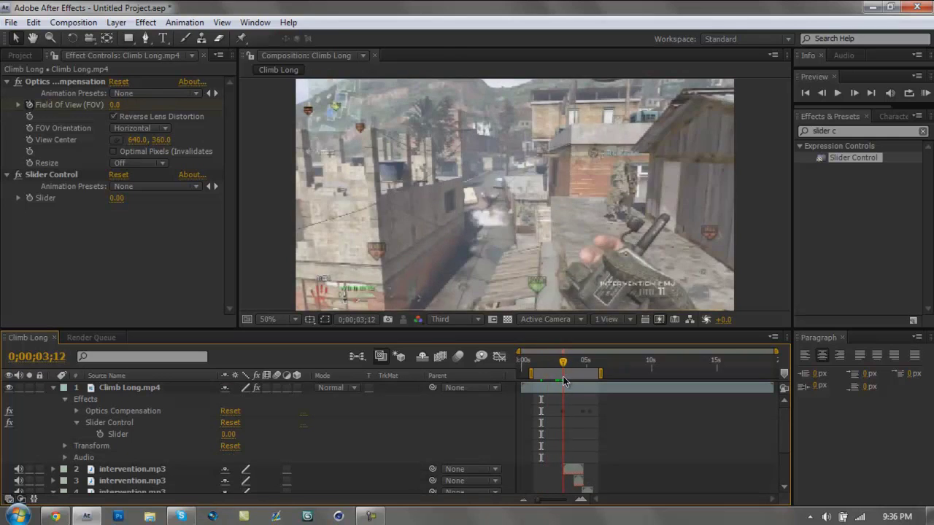
pyautogui.click(100, 434)
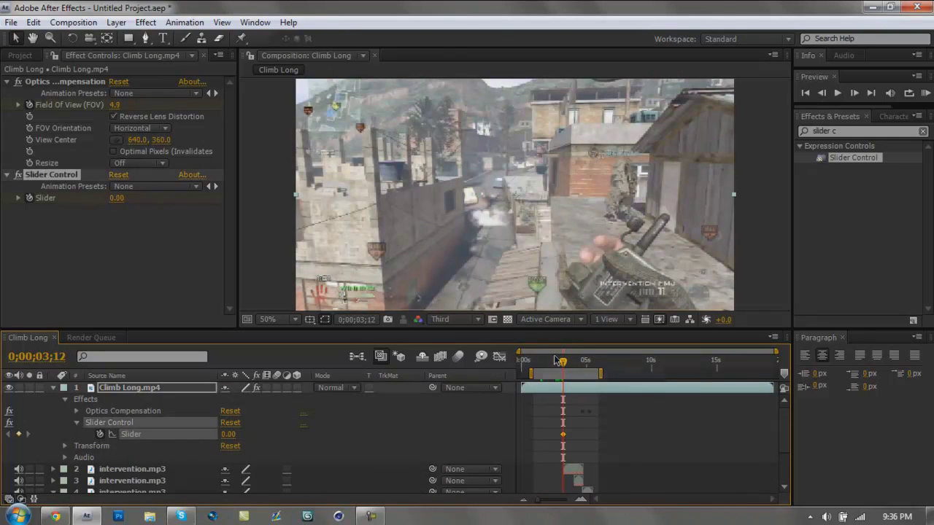
# Key the Slider to 50 at 0;00;04;44 and 0 at 0;00;05;12.
pyautogui.moveTo(565, 362); pyautogui.dragTo(587, 374)
pyautogui.click(229, 435)
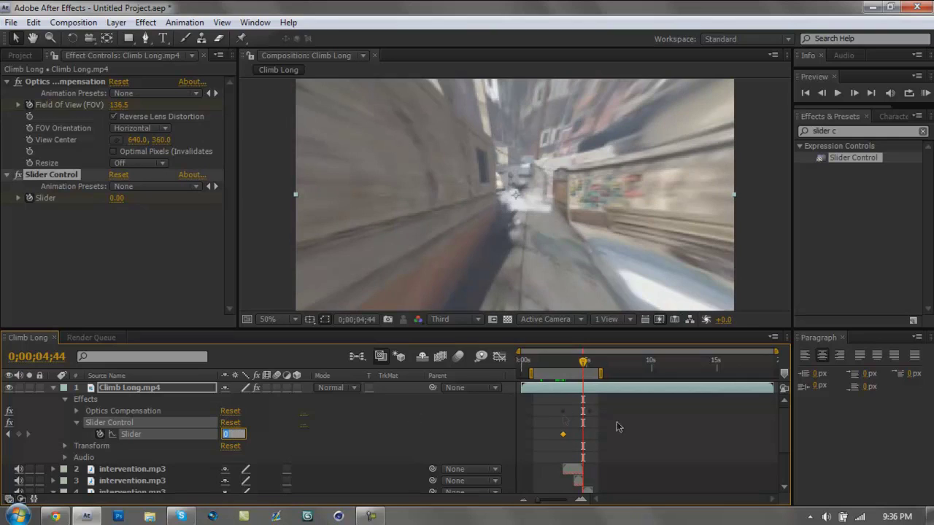
pyautogui.write('50')
pyautogui.click(348, 441)
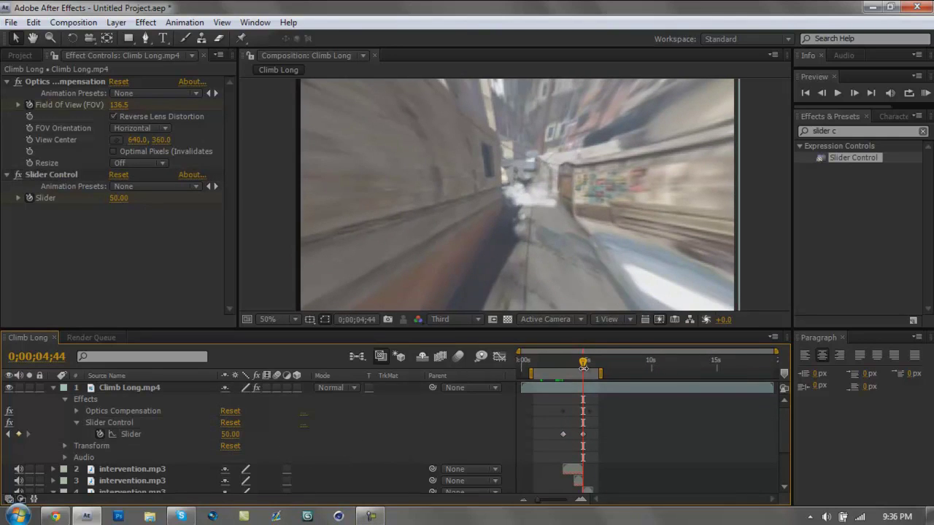
pyautogui.moveTo(583, 364); pyautogui.dragTo(590, 362)
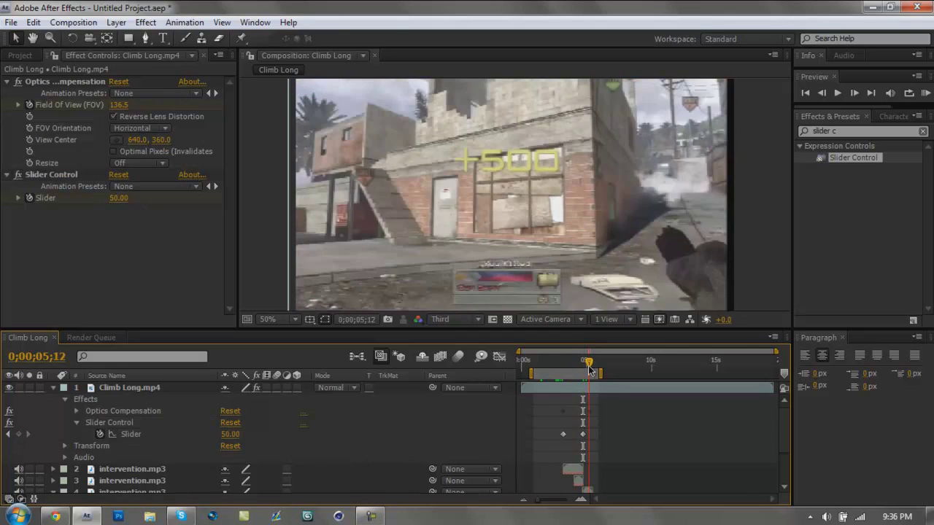
pyautogui.click(231, 434)
pyautogui.write('0')
pyautogui.press('Return')
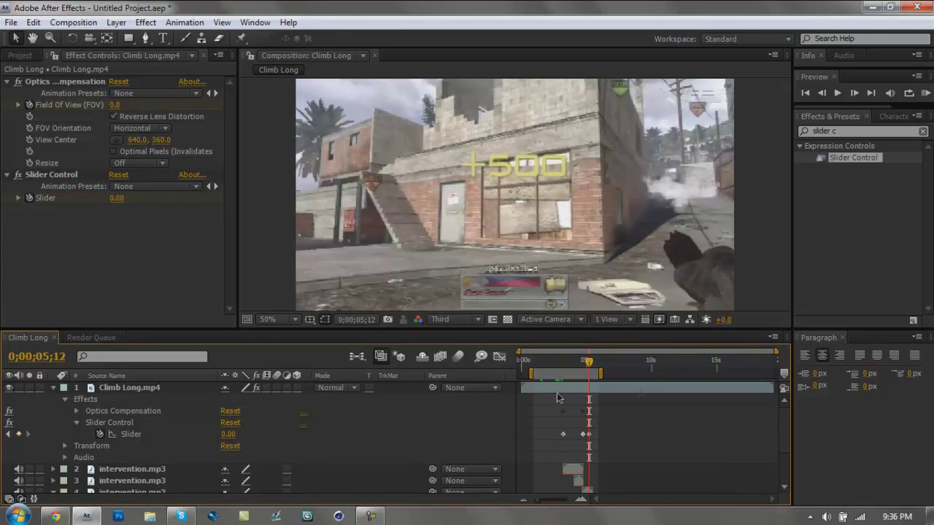
pyautogui.moveTo(560, 366); pyautogui.dragTo(584, 365)
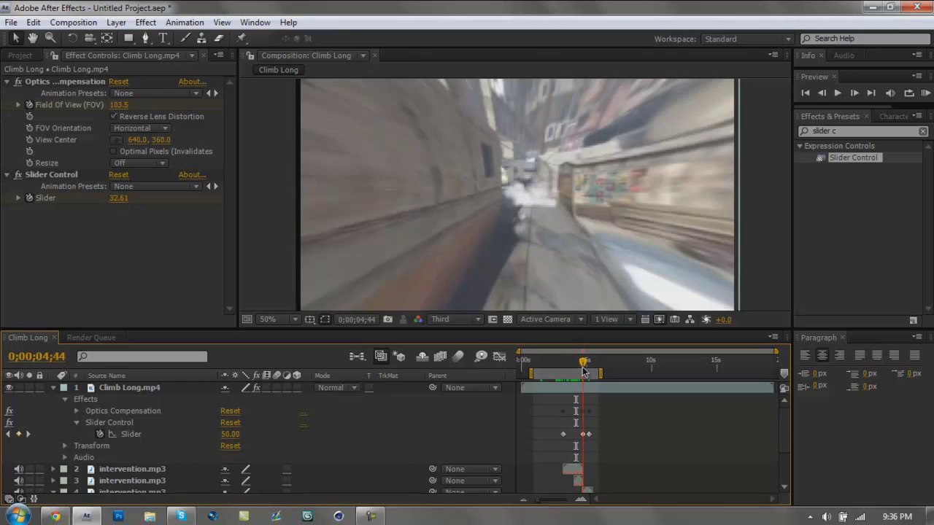
# Search Effects & Presets for 'motion' and drag Motion Tile onto the Climb Long.mp4 layer.
pyautogui.click(296, 203)
pyautogui.click(154, 389)
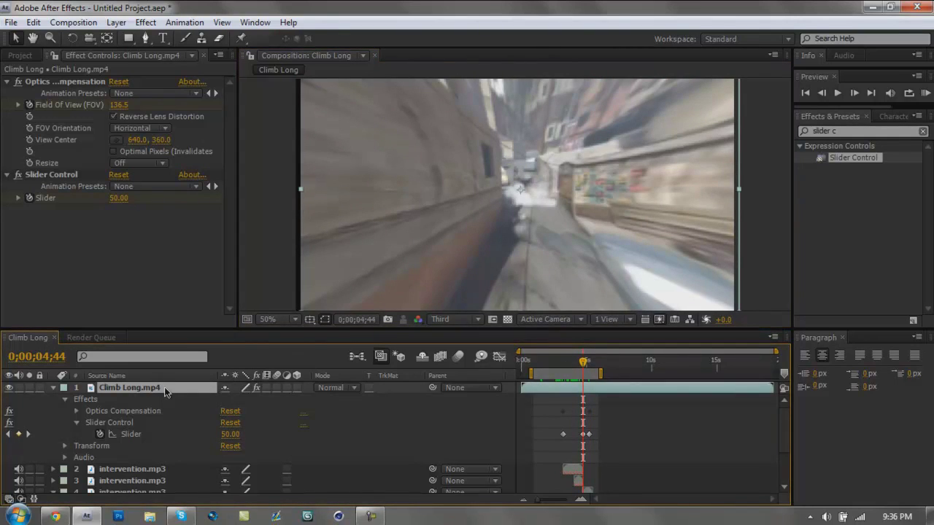
pyautogui.click(836, 150)
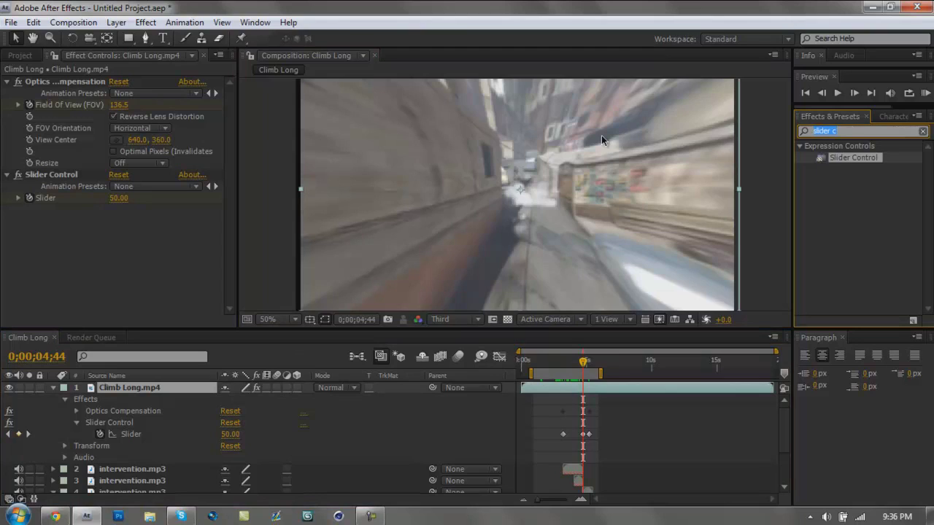
pyautogui.write('motion')
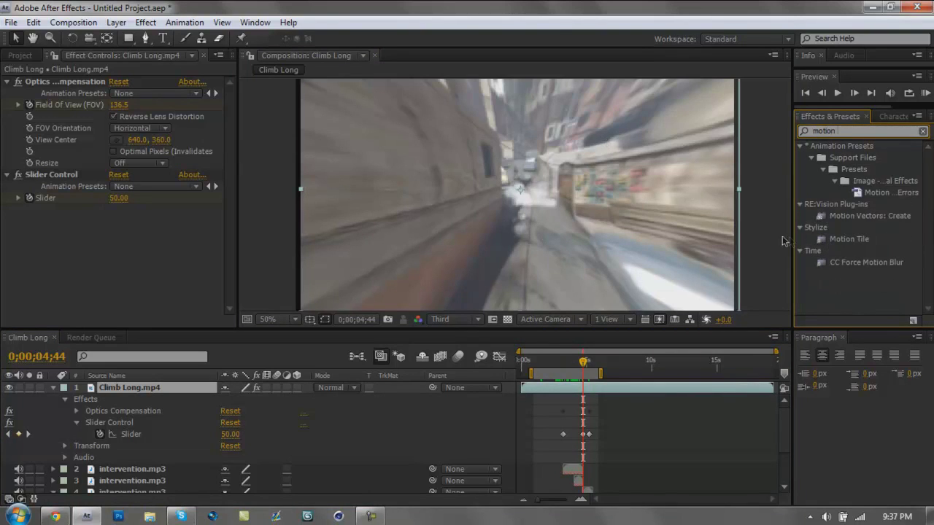
pyautogui.moveTo(846, 240); pyautogui.dragTo(180, 389)
# Set Motion Tile Output Width and Height to 150 and turn on Mirror Edges.
pyautogui.click(6, 154)
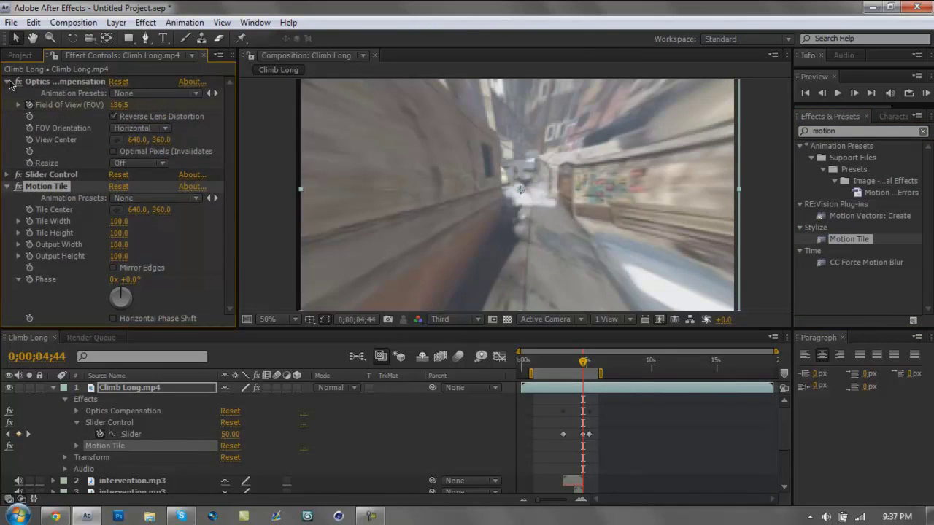
pyautogui.click(8, 82)
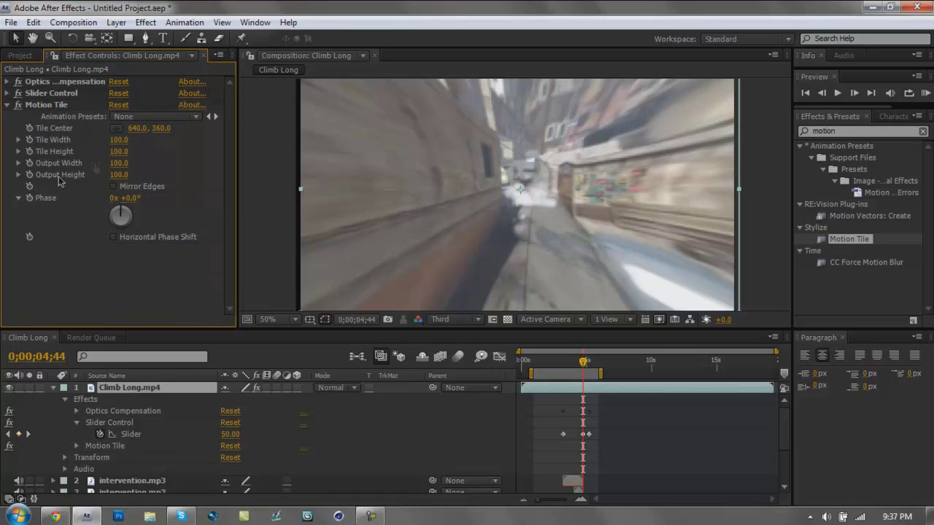
pyautogui.click(121, 164)
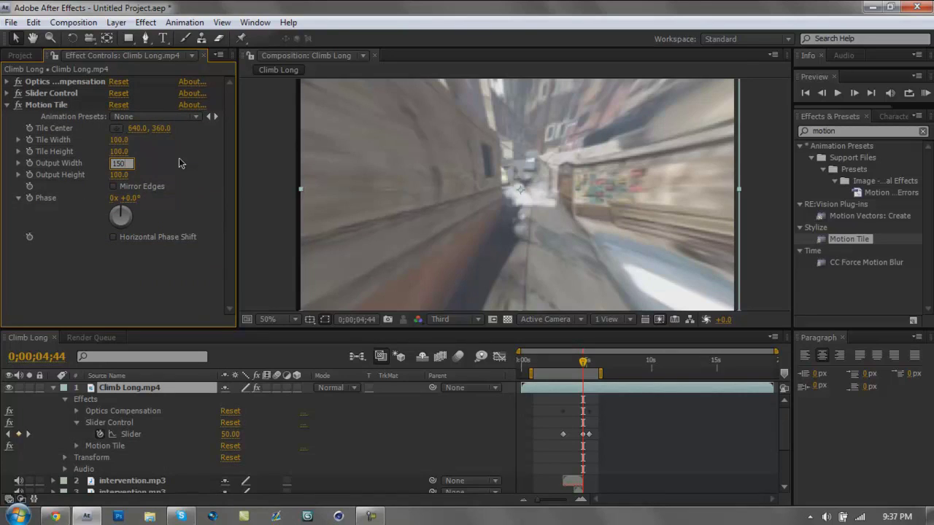
pyautogui.write('150')
pyautogui.press('Tab')
pyautogui.write('150')
pyautogui.click(114, 187)
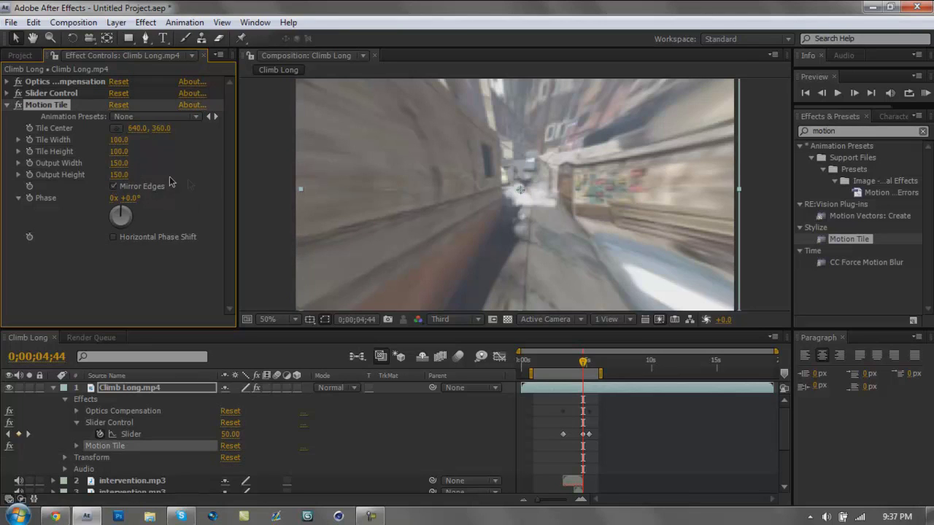
pyautogui.click(153, 290)
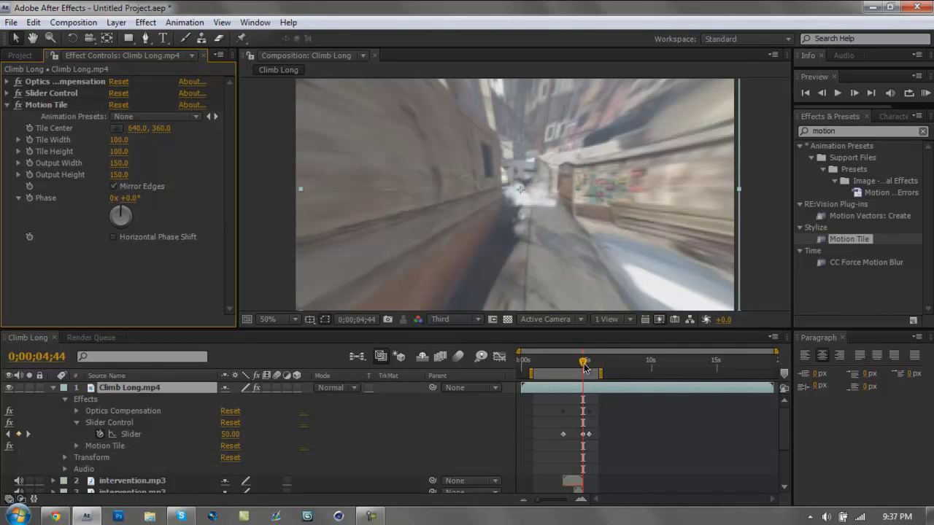
# Reveal the Climb Long layer's keyframes with U and ease both Field Of View keyframes.
pyautogui.moveTo(583, 367); pyautogui.dragTo(573, 396)
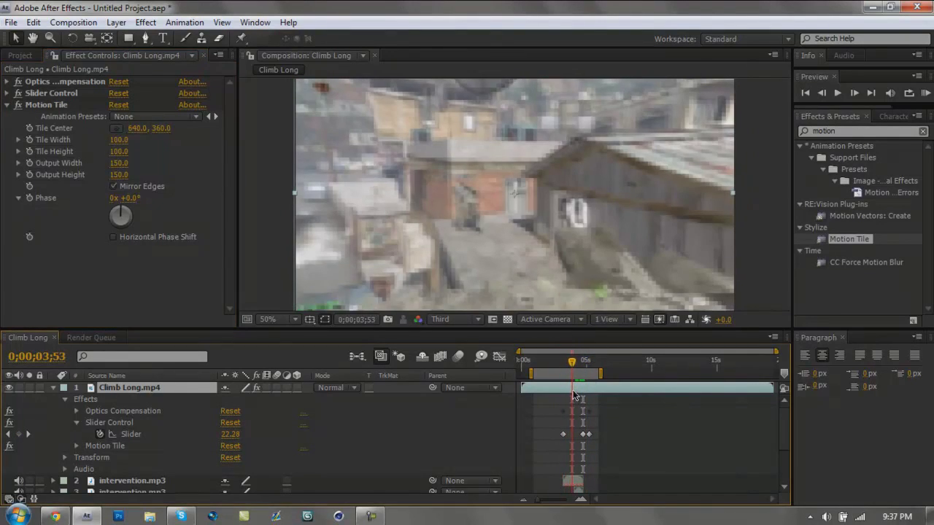
pyautogui.click(51, 388)
pyautogui.click(113, 391)
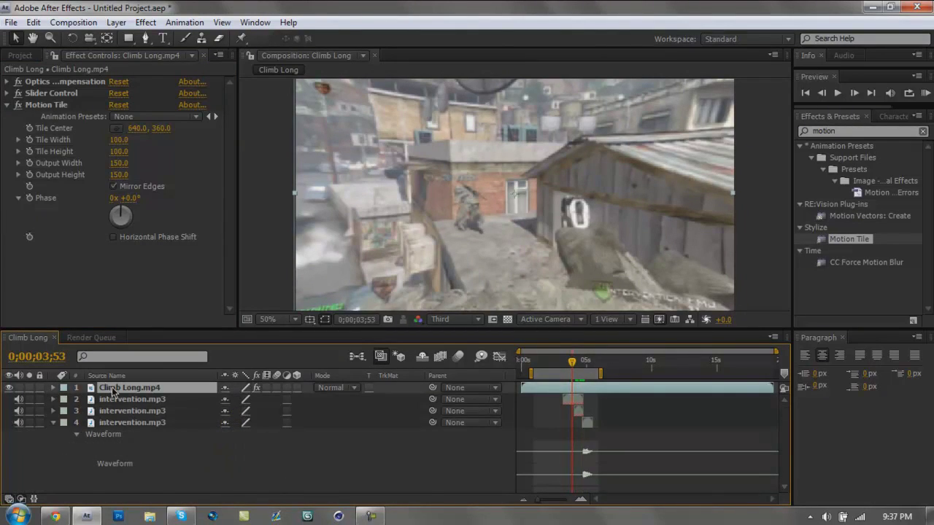
pyautogui.press('u')
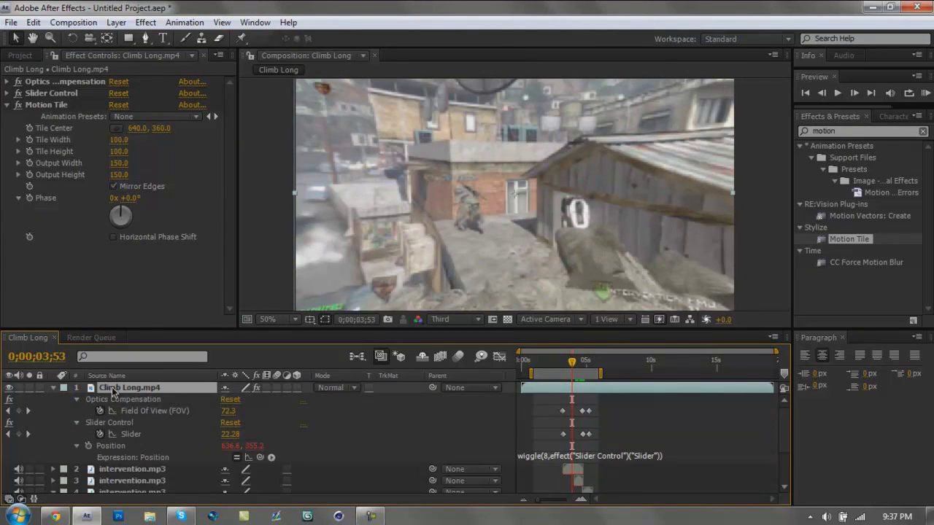
pyautogui.rightClick(563, 412)
pyautogui.moveTo(623, 351)
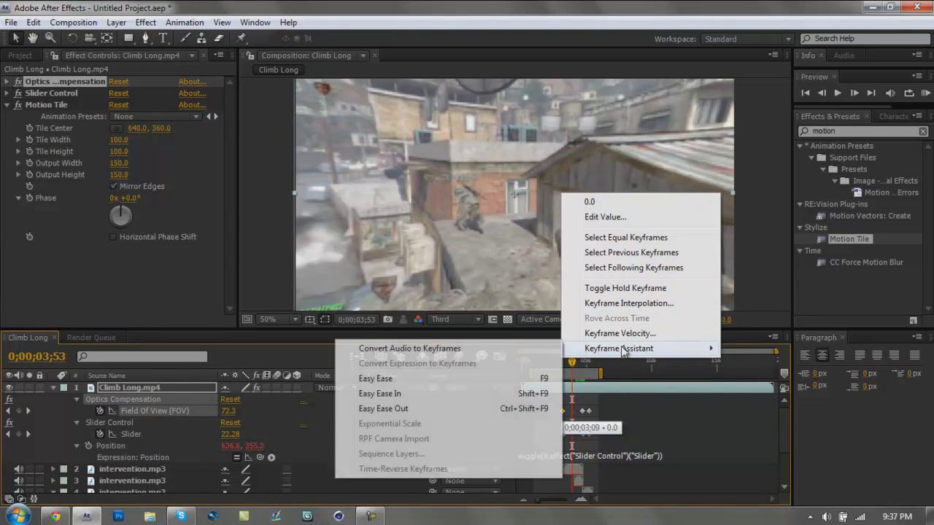
pyautogui.click(409, 393)
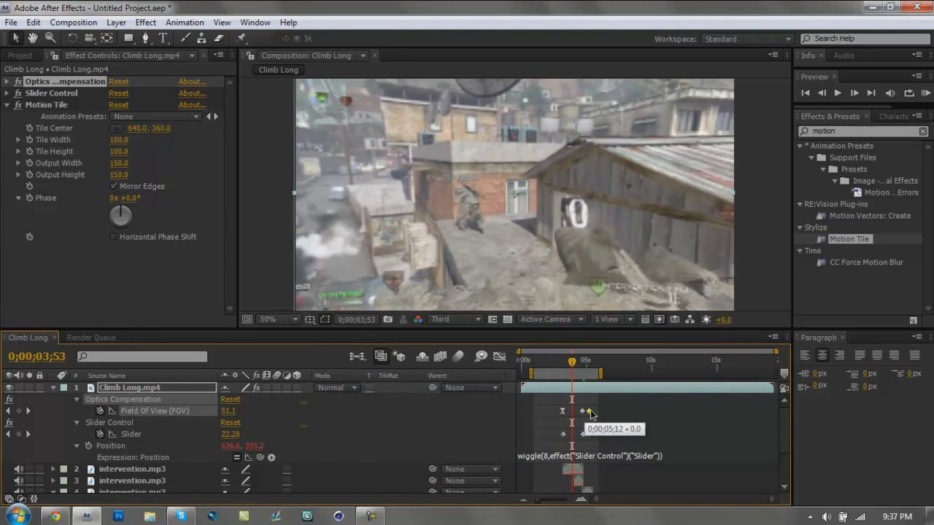
pyautogui.rightClick(589, 412)
pyautogui.moveTo(633, 349)
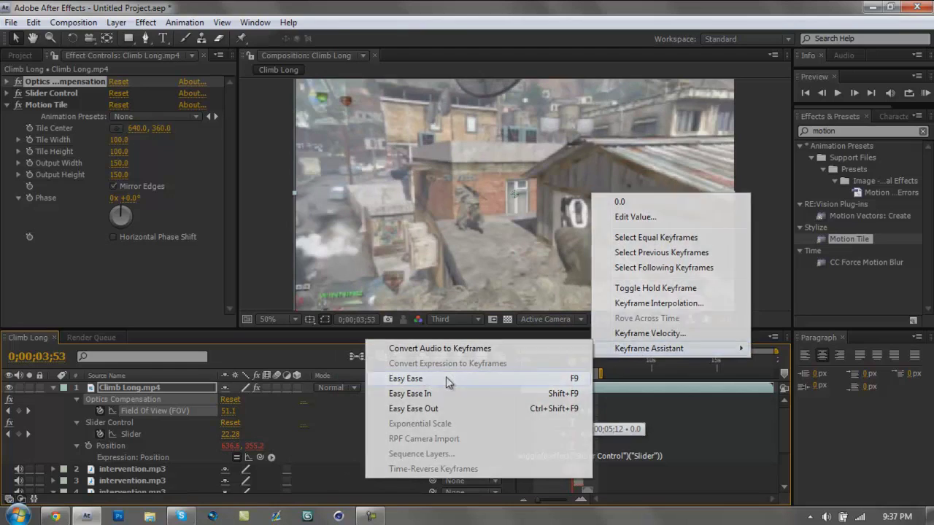
pyautogui.click(448, 381)
# Apply Easy Ease to both Slider keyframes and start a RAM preview.
pyautogui.rightClick(563, 435)
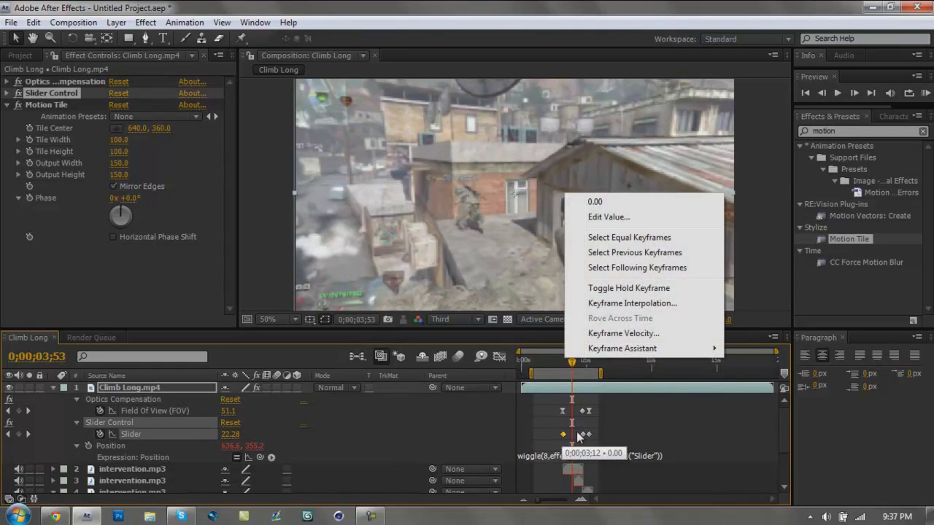
pyautogui.moveTo(605, 352)
pyautogui.click(457, 383)
pyautogui.rightClick(587, 435)
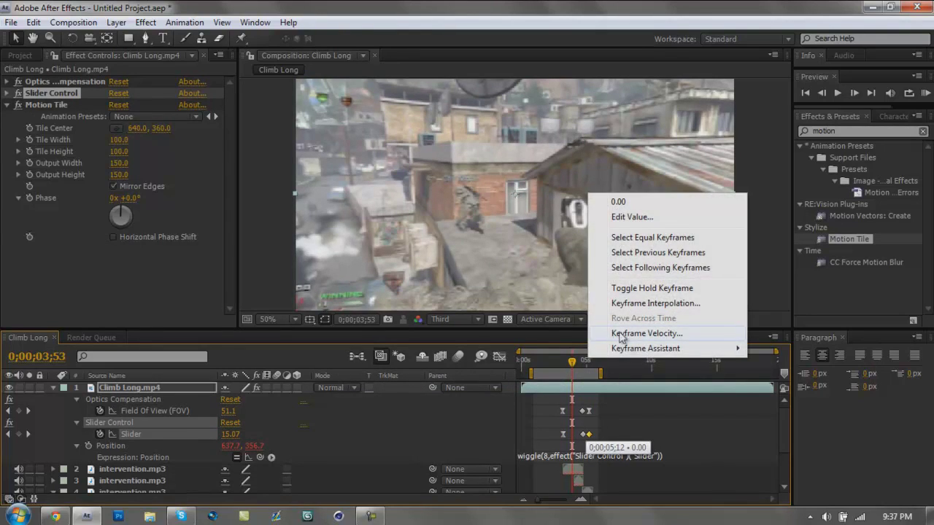
pyautogui.moveTo(649, 348)
pyautogui.click(461, 375)
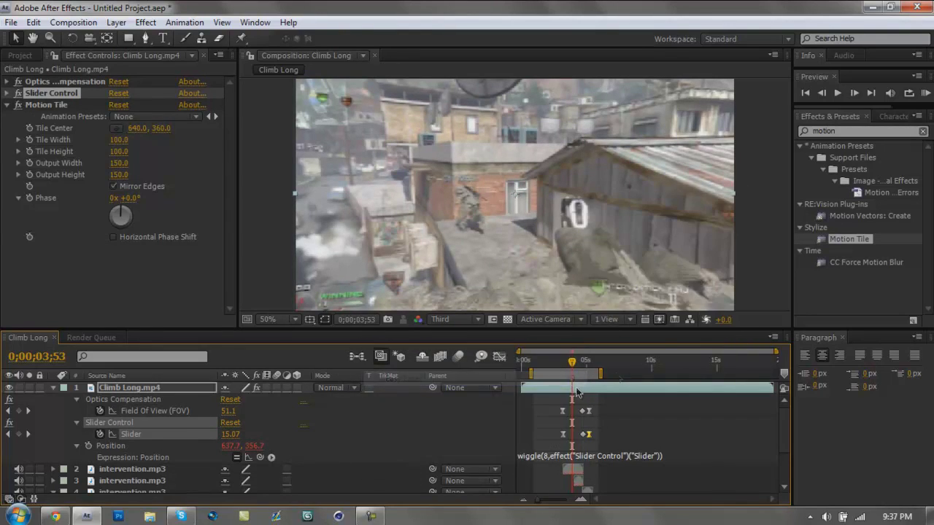
pyautogui.click(925, 97)
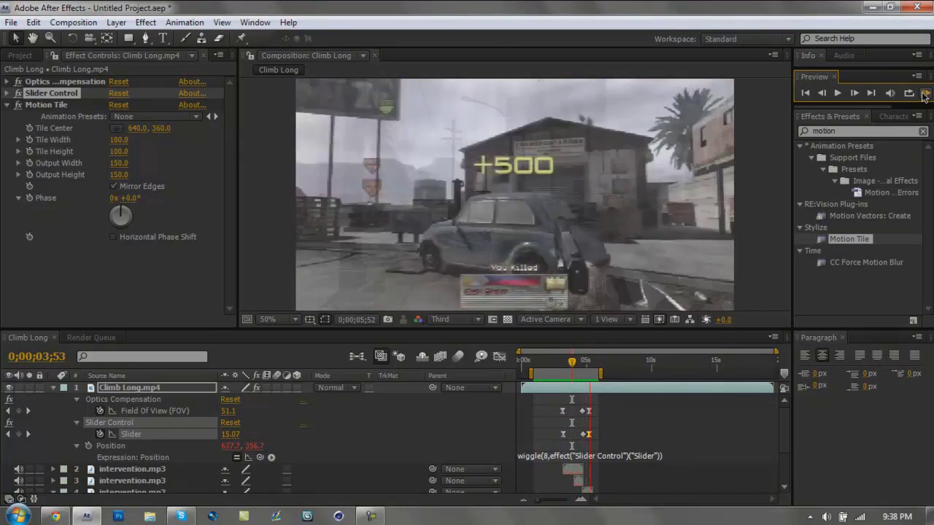
# Stop the RAM preview, returning the viewer to 0;00;03;53.
pyautogui.click(733, 234)
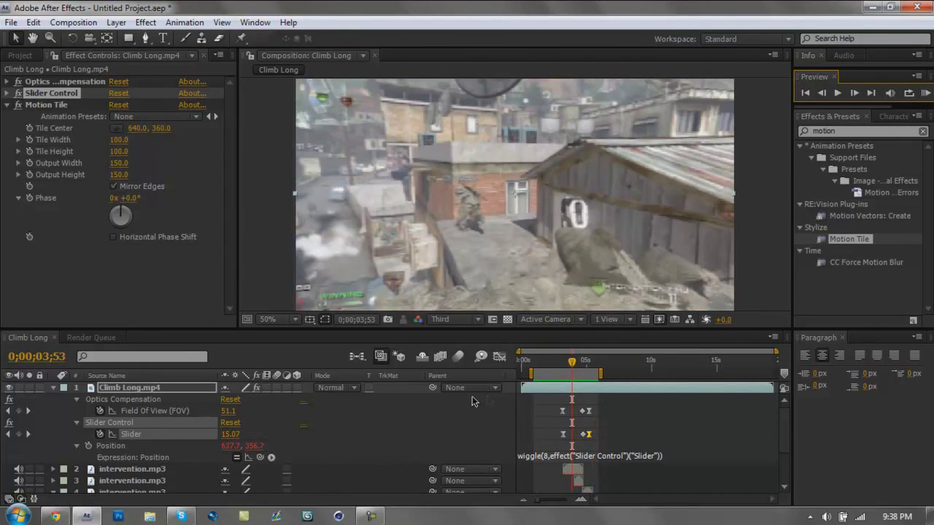
# Collapse the Climb Long.mp4 properties and the layer 4 audio waveform in the Timeline.
pyautogui.click(53, 387)
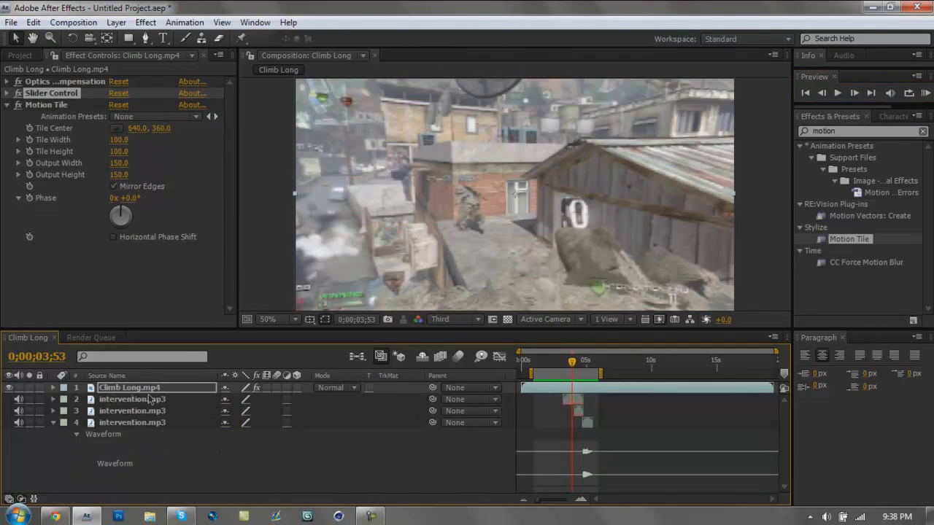
pyautogui.click(54, 428)
pyautogui.click(124, 422)
pyautogui.click(128, 411)
pyautogui.click(133, 399)
pyautogui.click(135, 387)
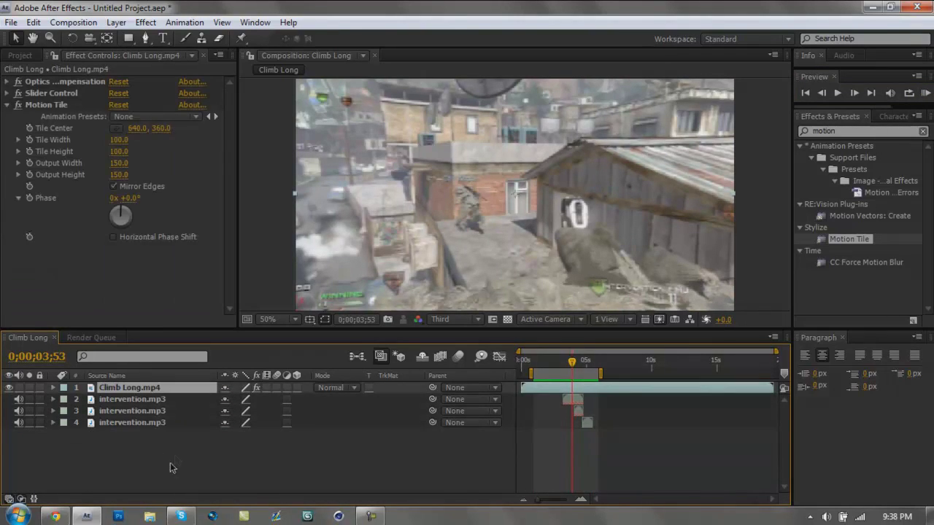
pyautogui.click(101, 445)
pyautogui.moveTo(144, 457)
pyautogui.mouseDown()
pyautogui.moveTo(131, 383)
pyautogui.moveTo(135, 449)
pyautogui.mouseUp()
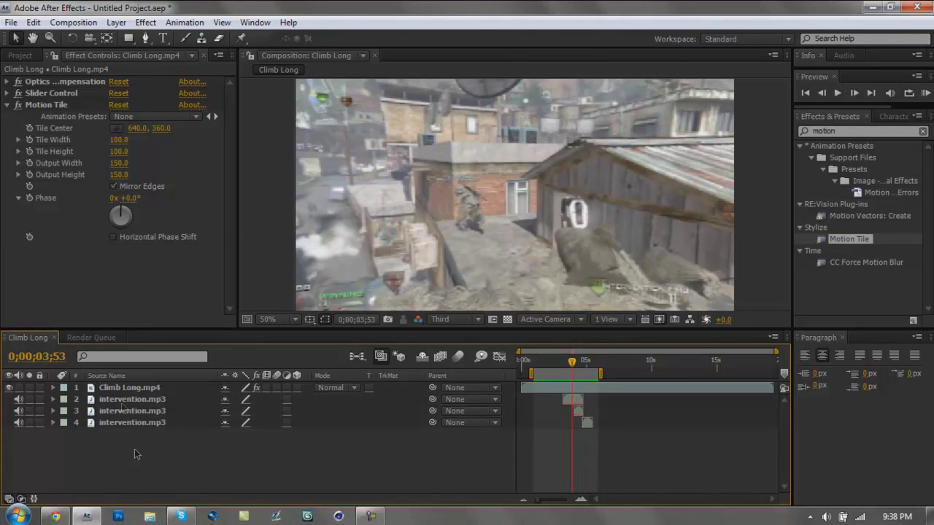
# Collapse Motion Tile and the other effects in Effect Controls, leaving no layers selected.
pyautogui.click(7, 105)
pyautogui.click(35, 105)
pyautogui.click(51, 130)
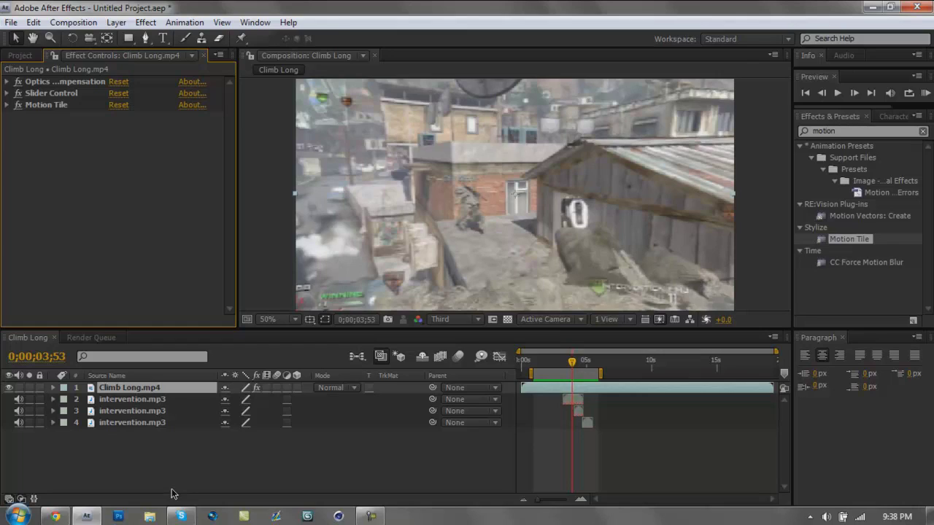
pyautogui.click(118, 403)
pyautogui.click(118, 402)
pyautogui.click(120, 412)
pyautogui.click(122, 439)
pyautogui.moveTo(64, 518)
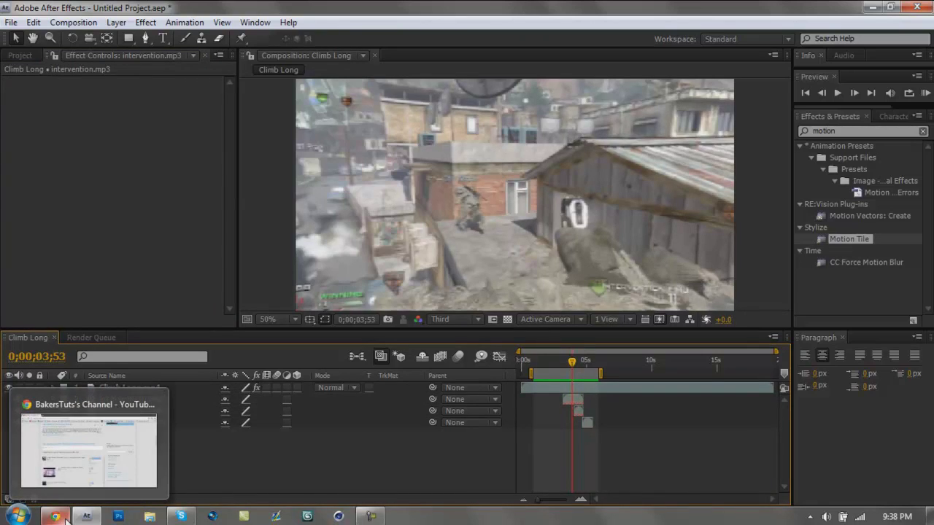